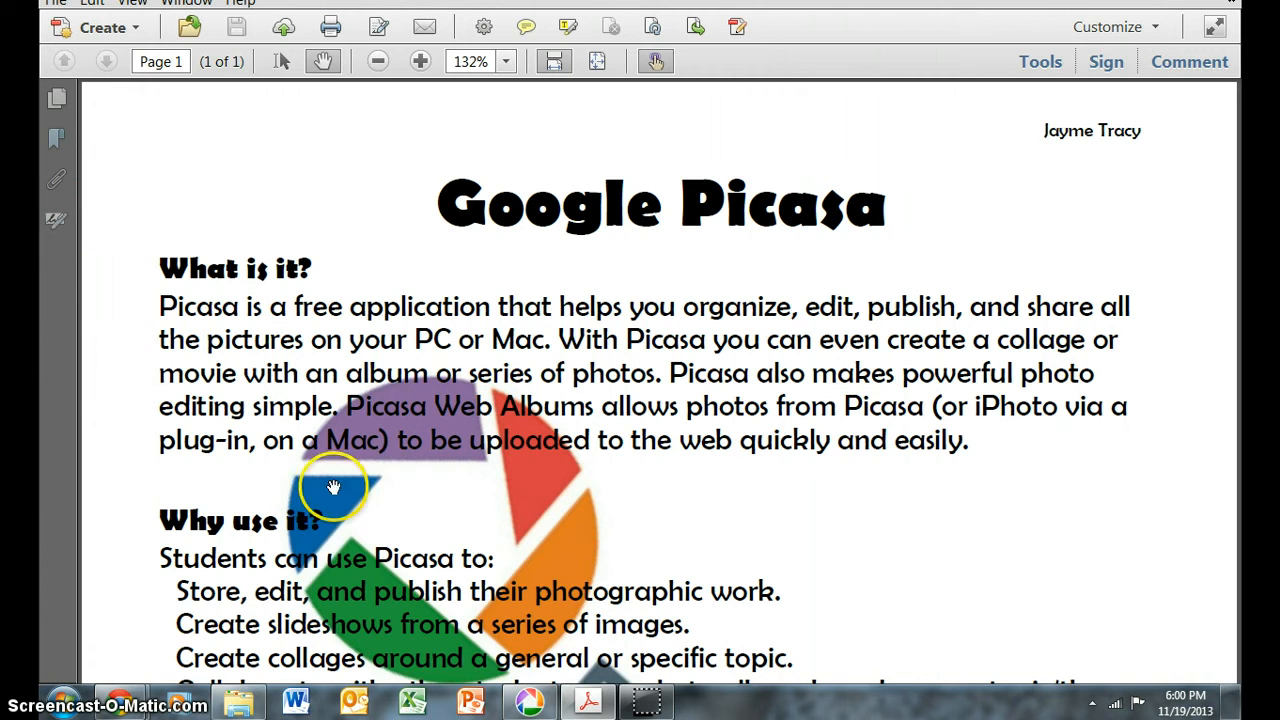
Read the Google Picasa handout down to its pros and cons, and bring up the Picasa download page in Chrome
drag(354, 524, 354, 152)
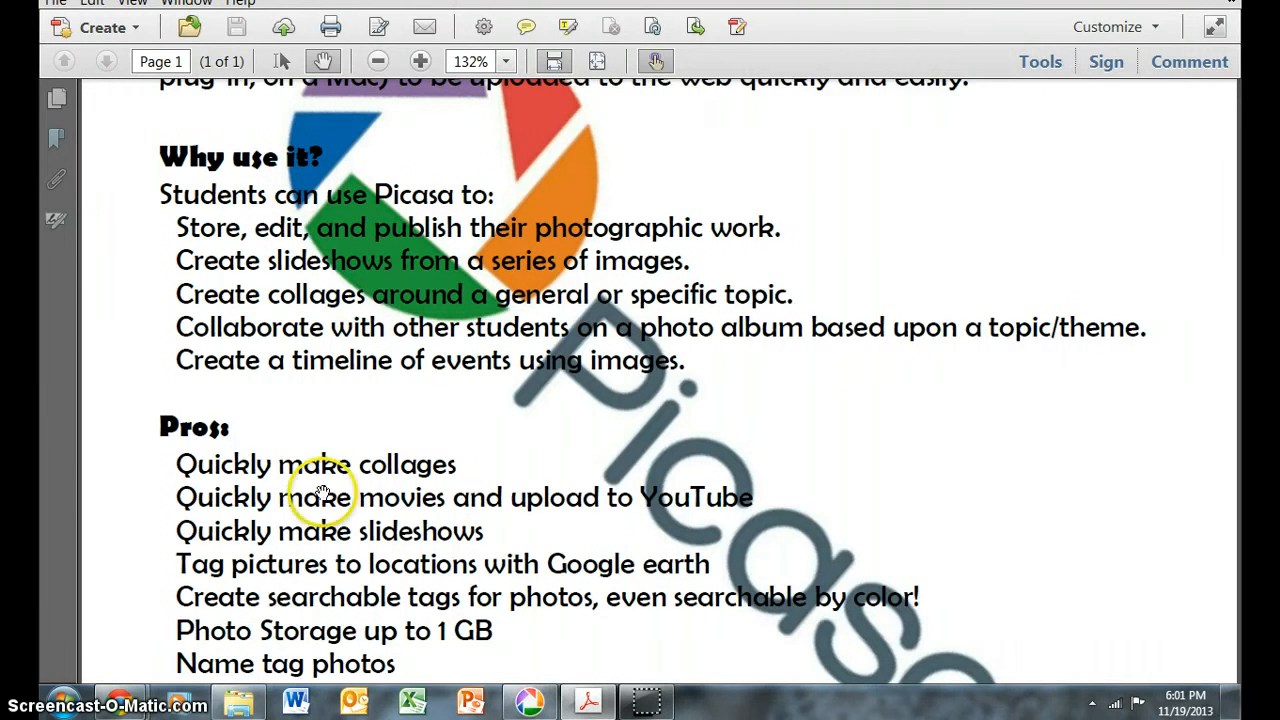
drag(320, 497, 316, 216)
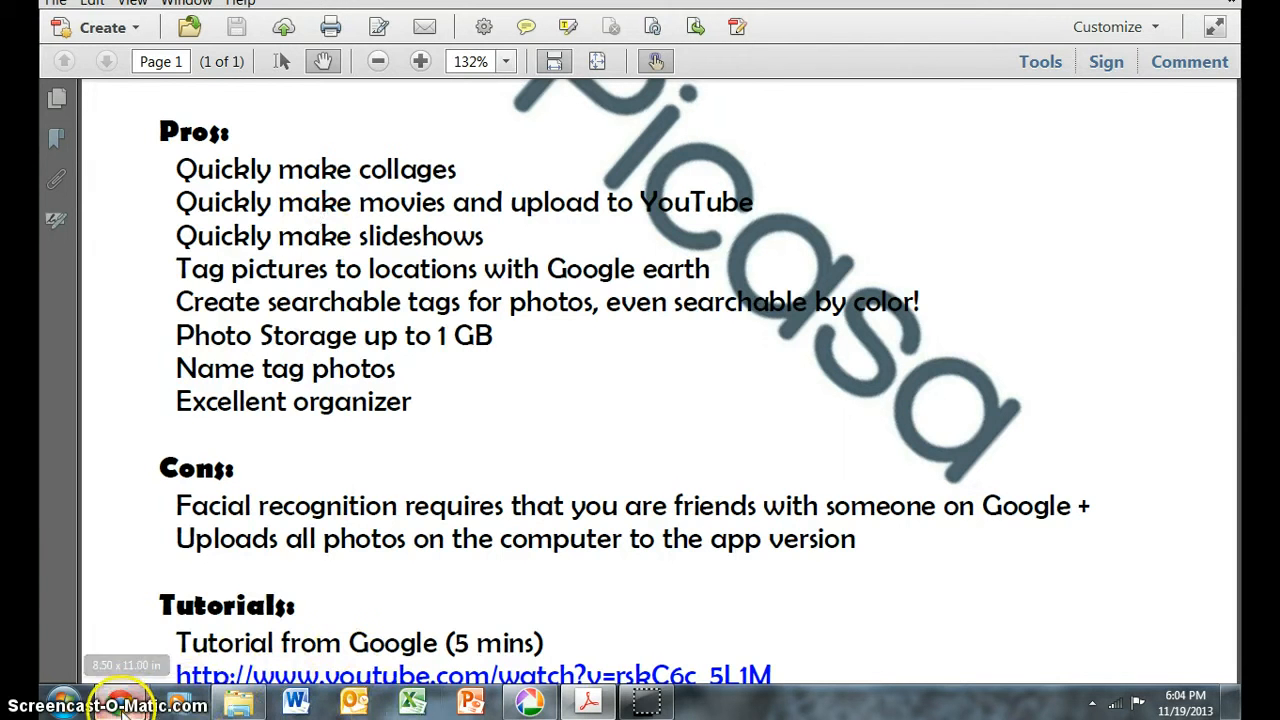
mouse_move(120, 705)
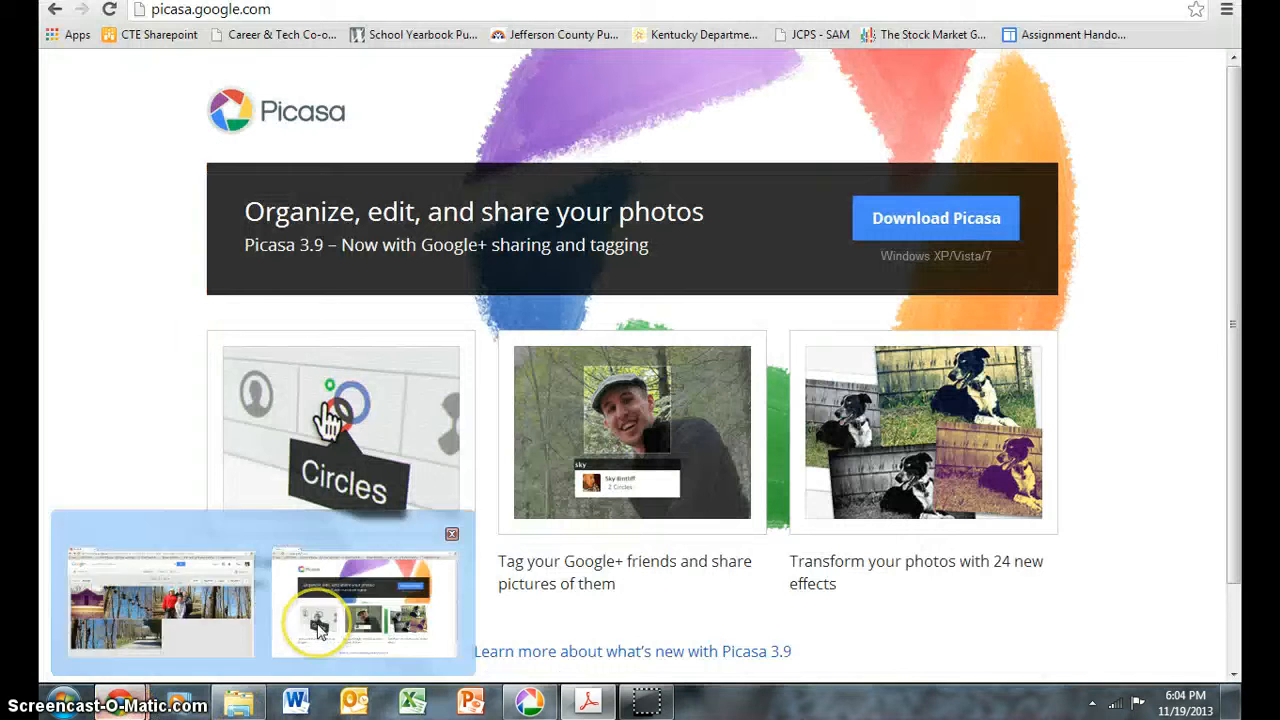
click(323, 535)
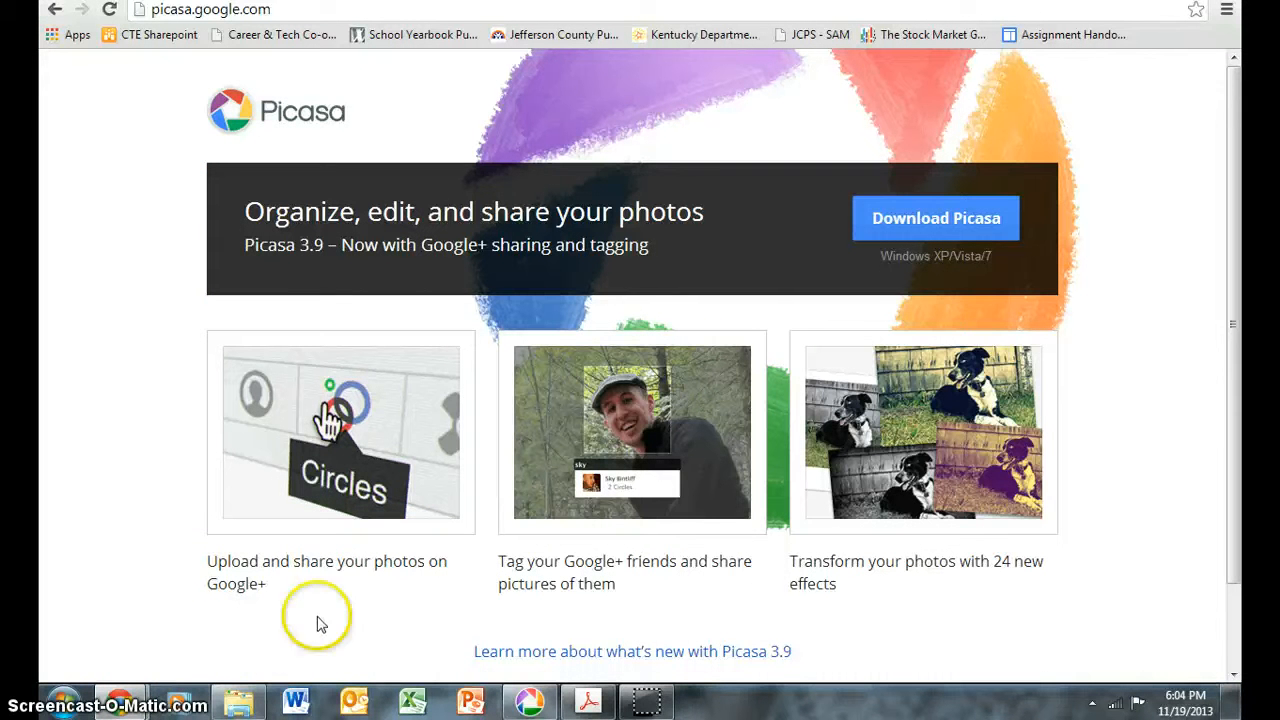
click(927, 230)
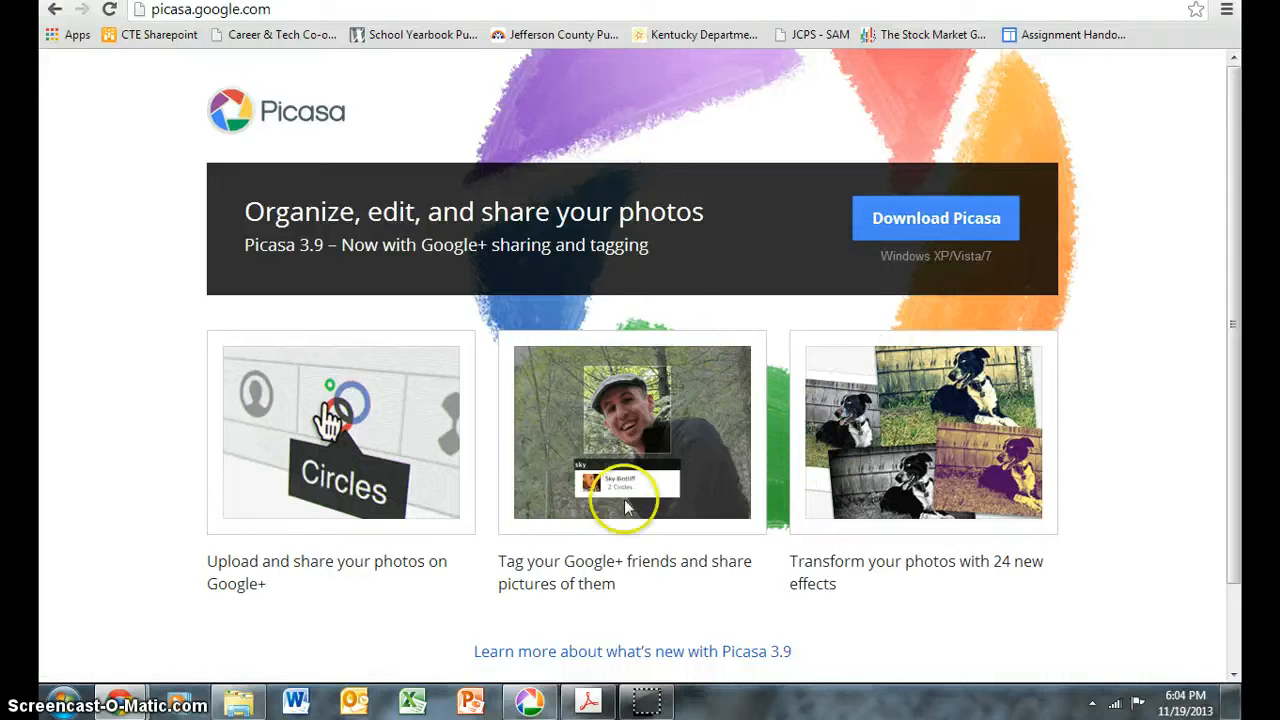
Switch to Picasa 3 and open the photo of the four girls from the Senior Camping Trip folder for editing
mouse_move(528, 712)
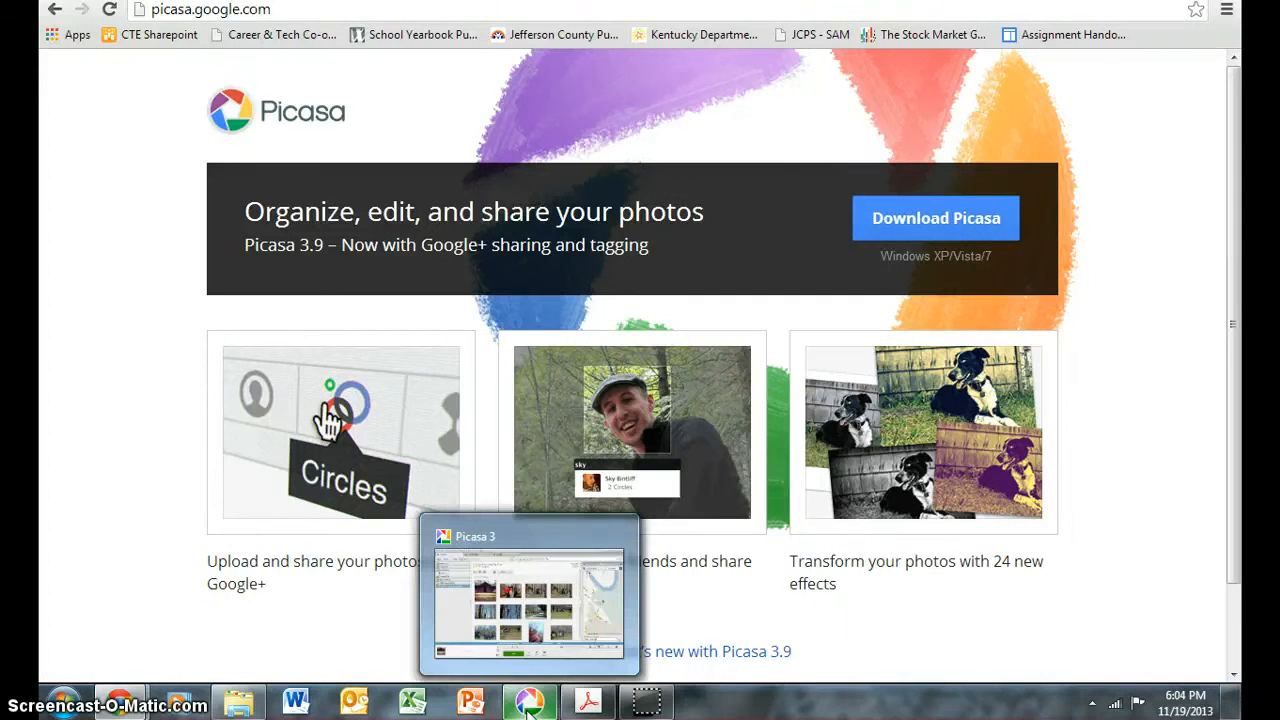
click(528, 703)
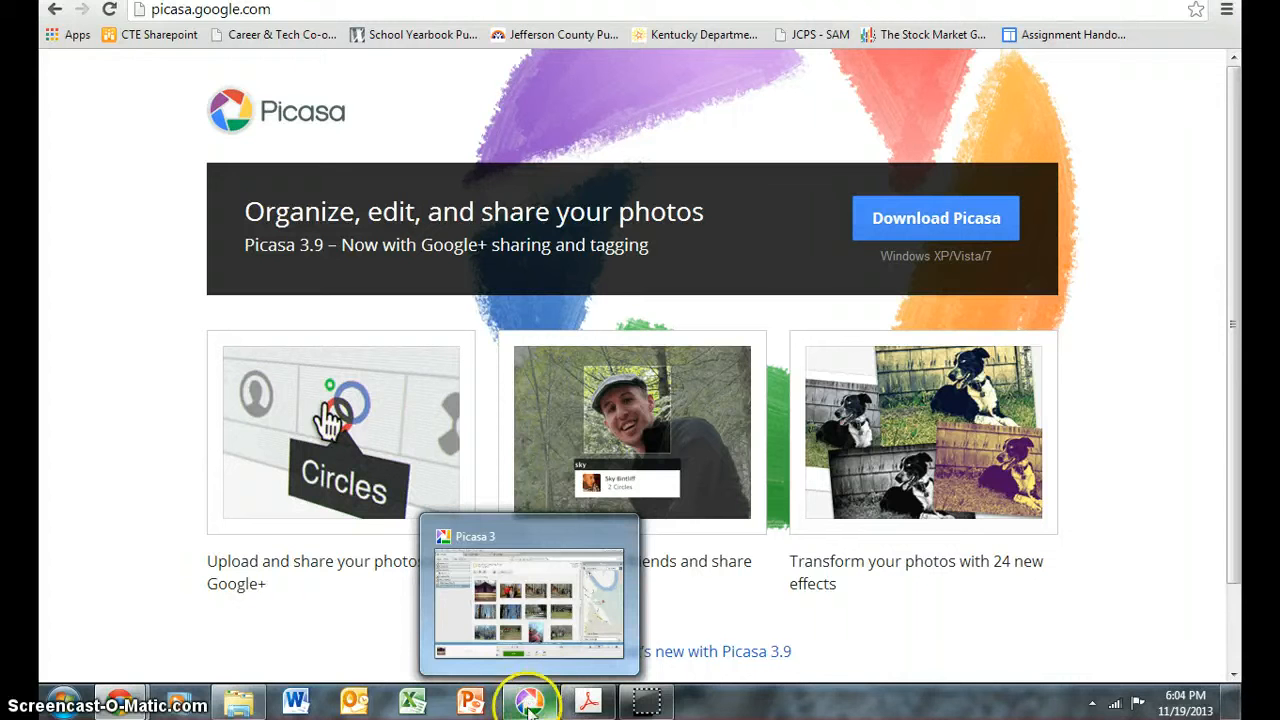
click(527, 702)
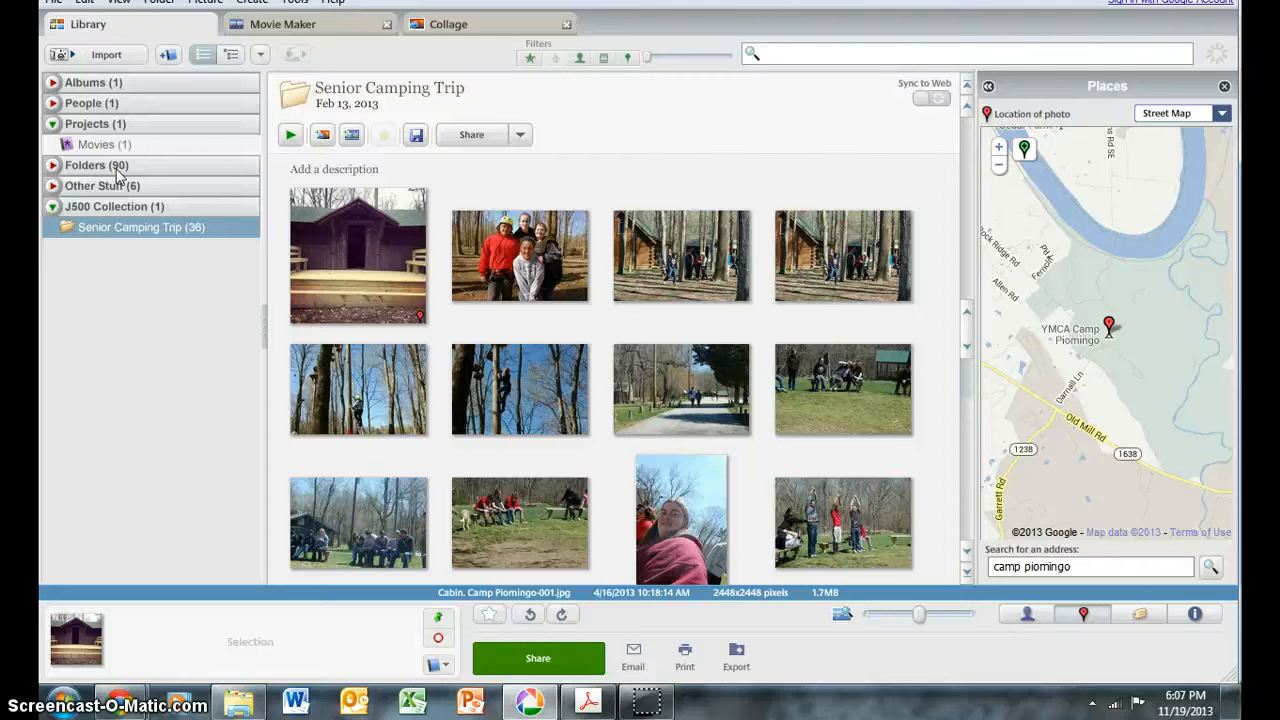
click(355, 250)
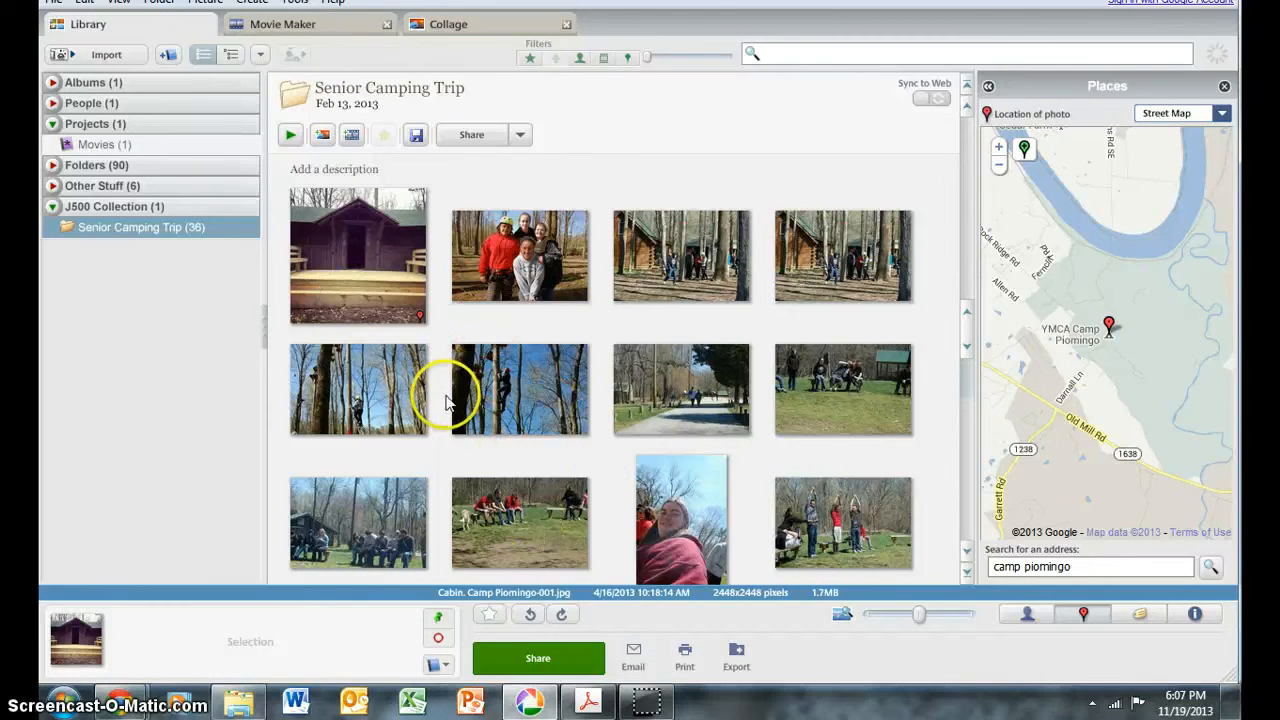
double_click(510, 272)
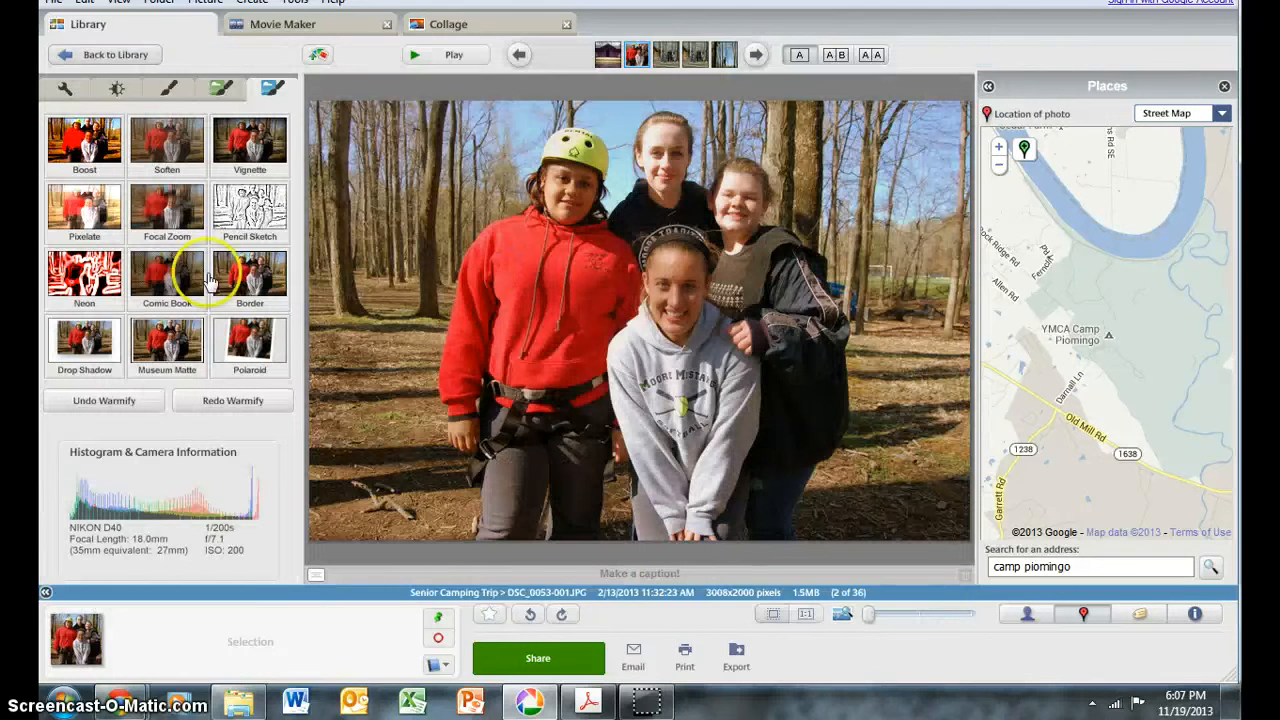
Examine the basic fixes, the lighting and color adjustments, and the first set of effects for the group photo
click(66, 90)
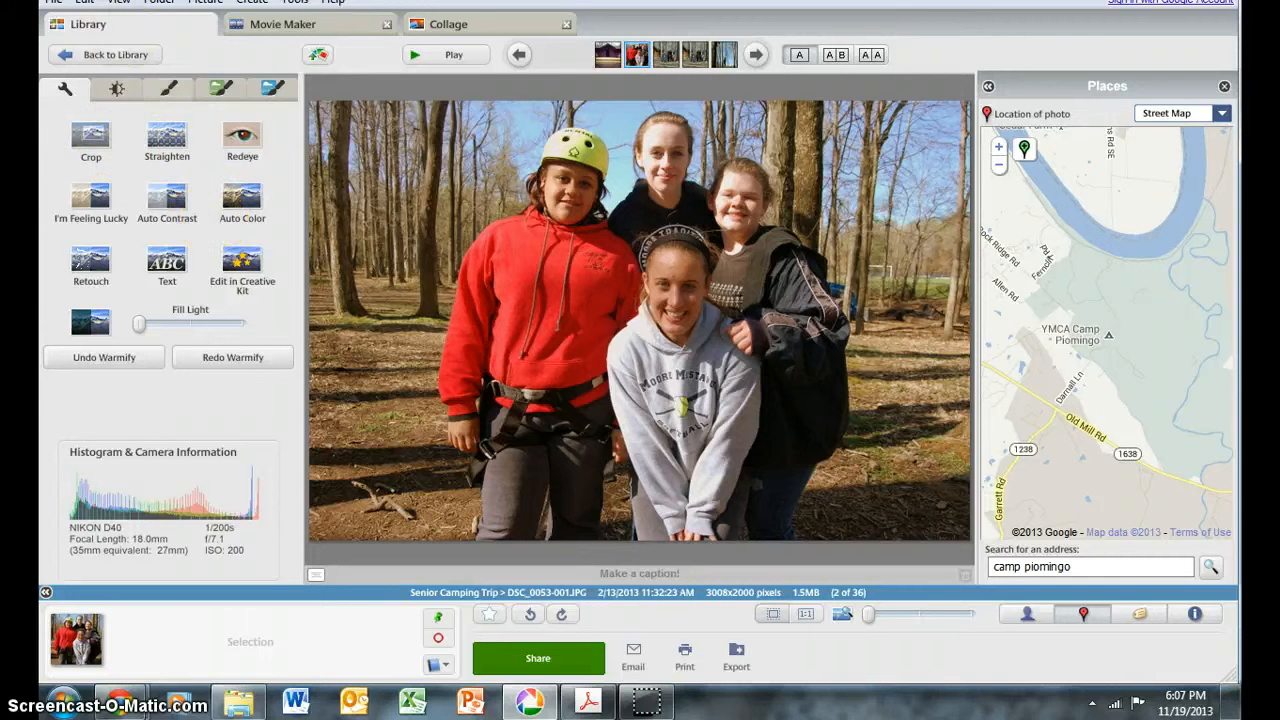
click(118, 90)
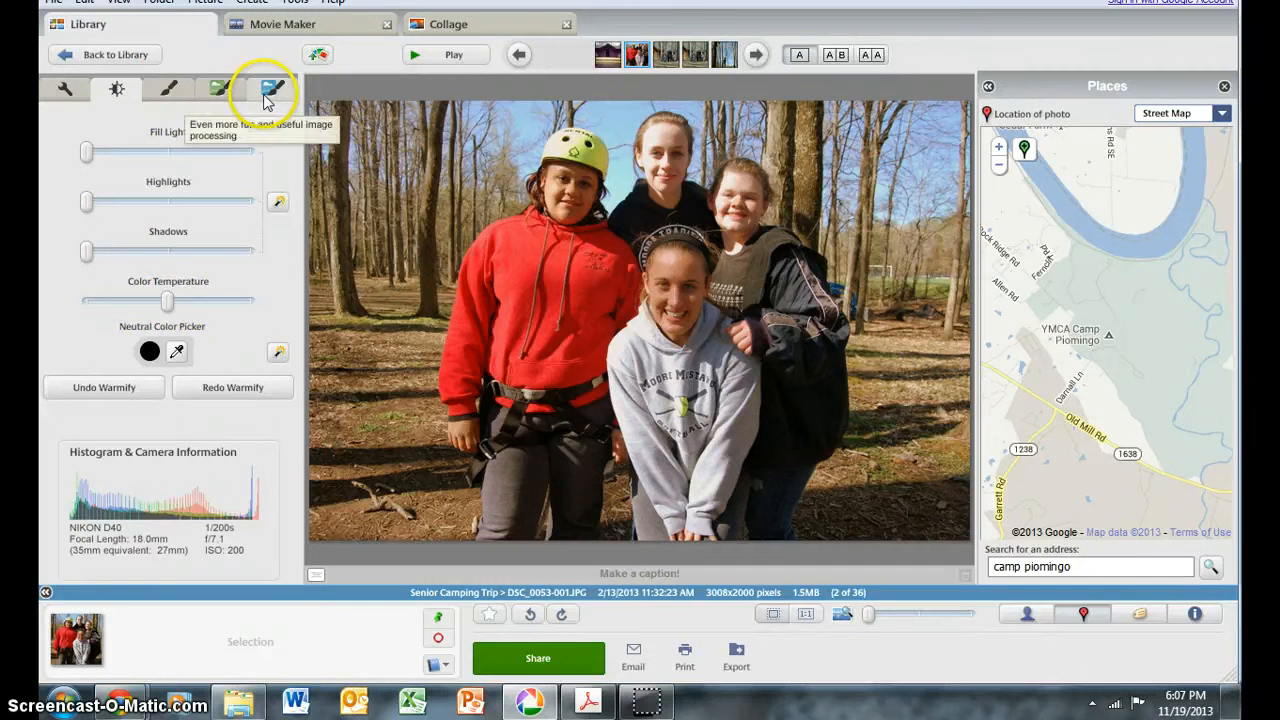
click(177, 99)
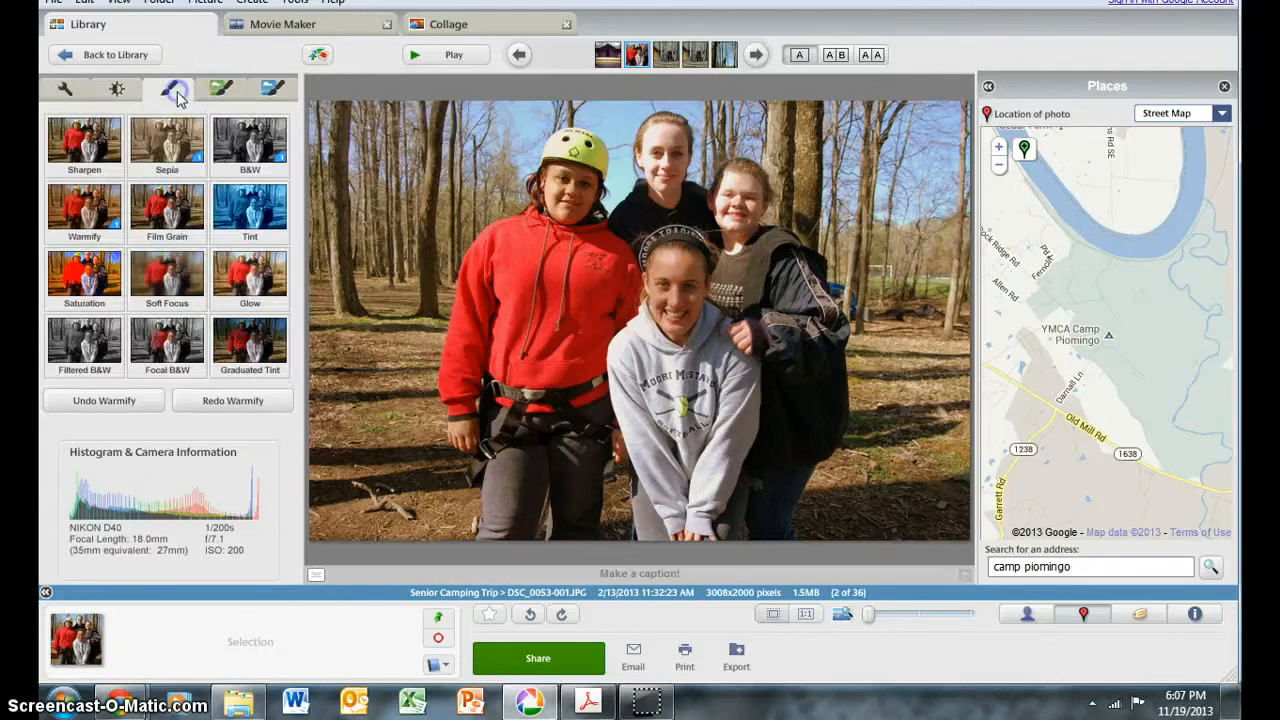
Preview Sharpen at an increased amount and Film Grain on the group photo, cancelling both
click(72, 150)
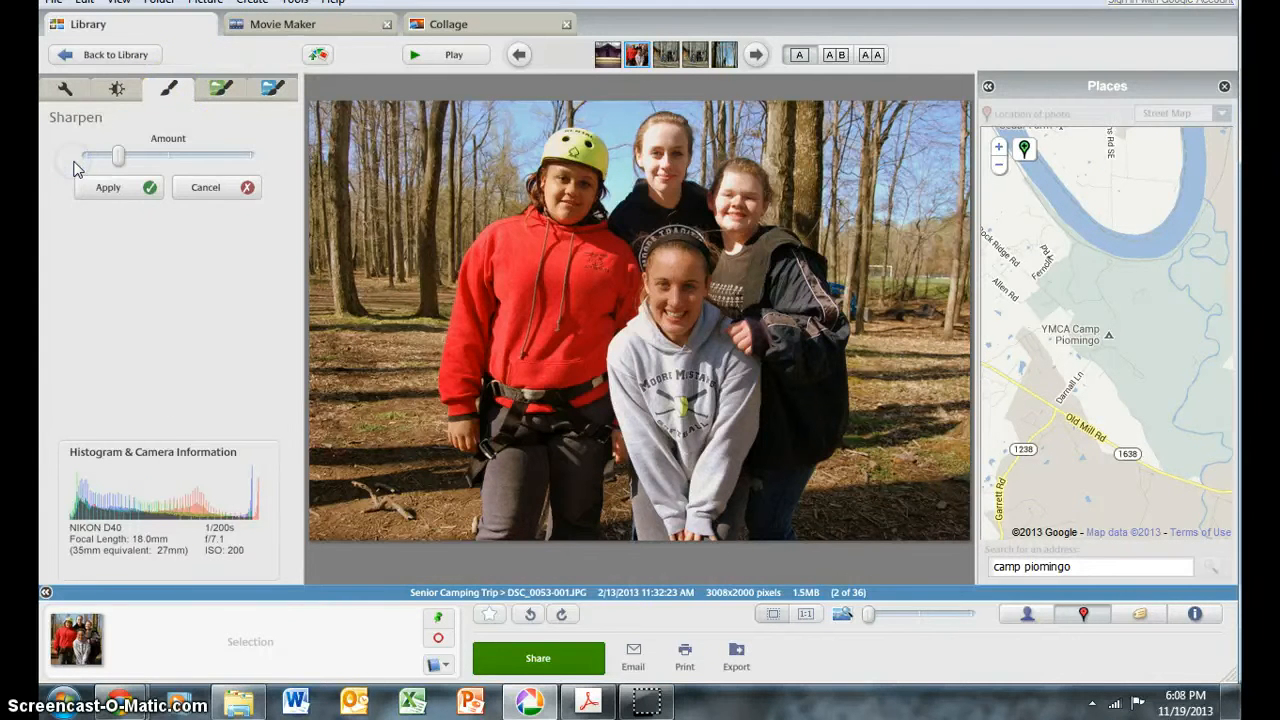
drag(118, 162, 168, 154)
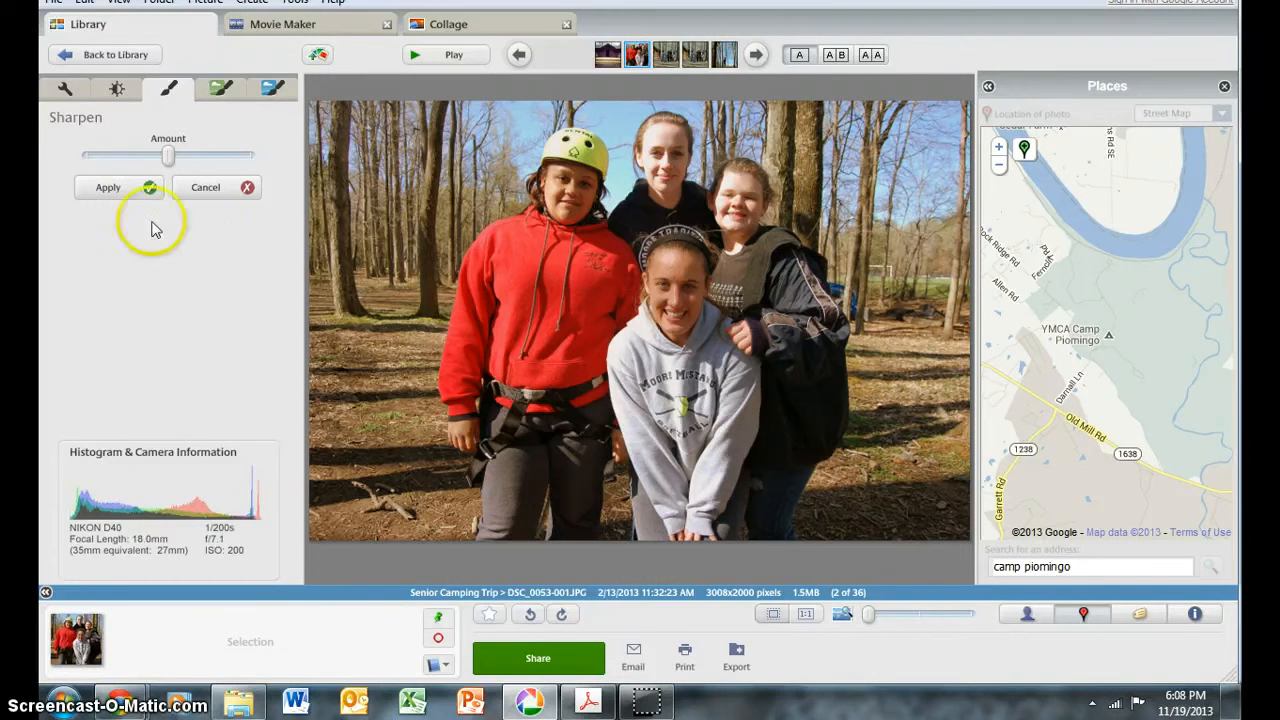
click(229, 187)
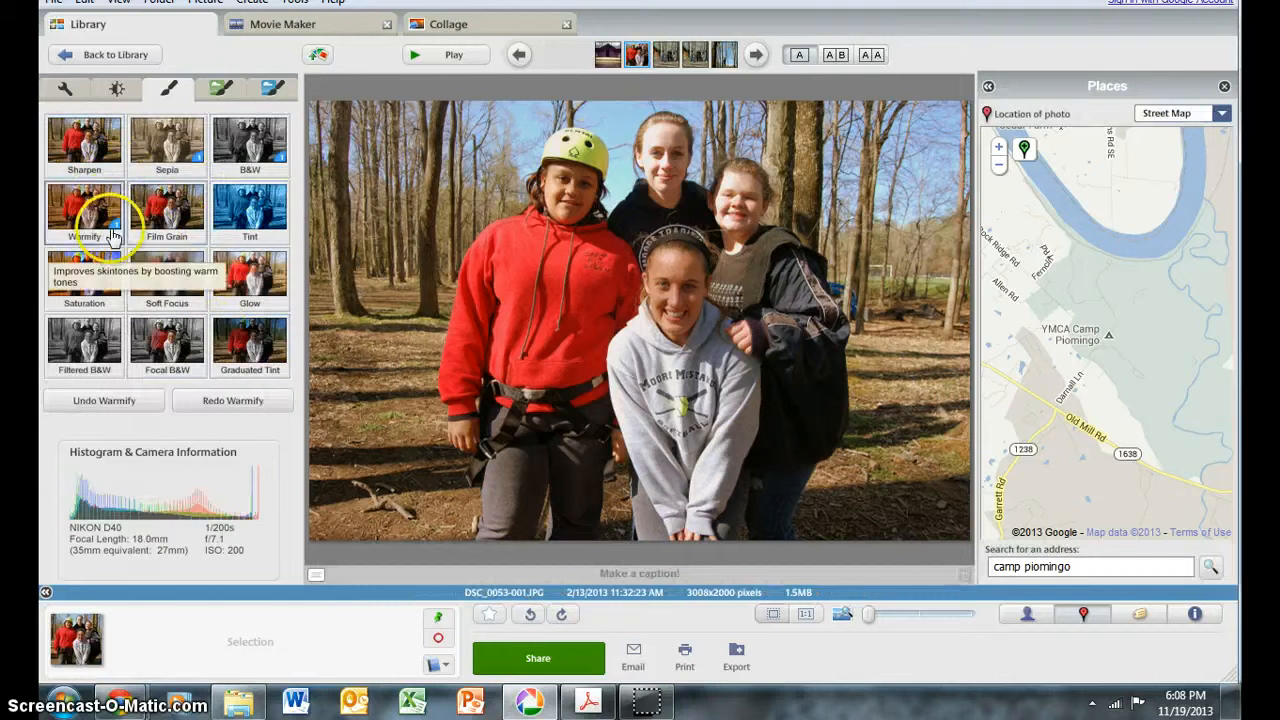
click(168, 216)
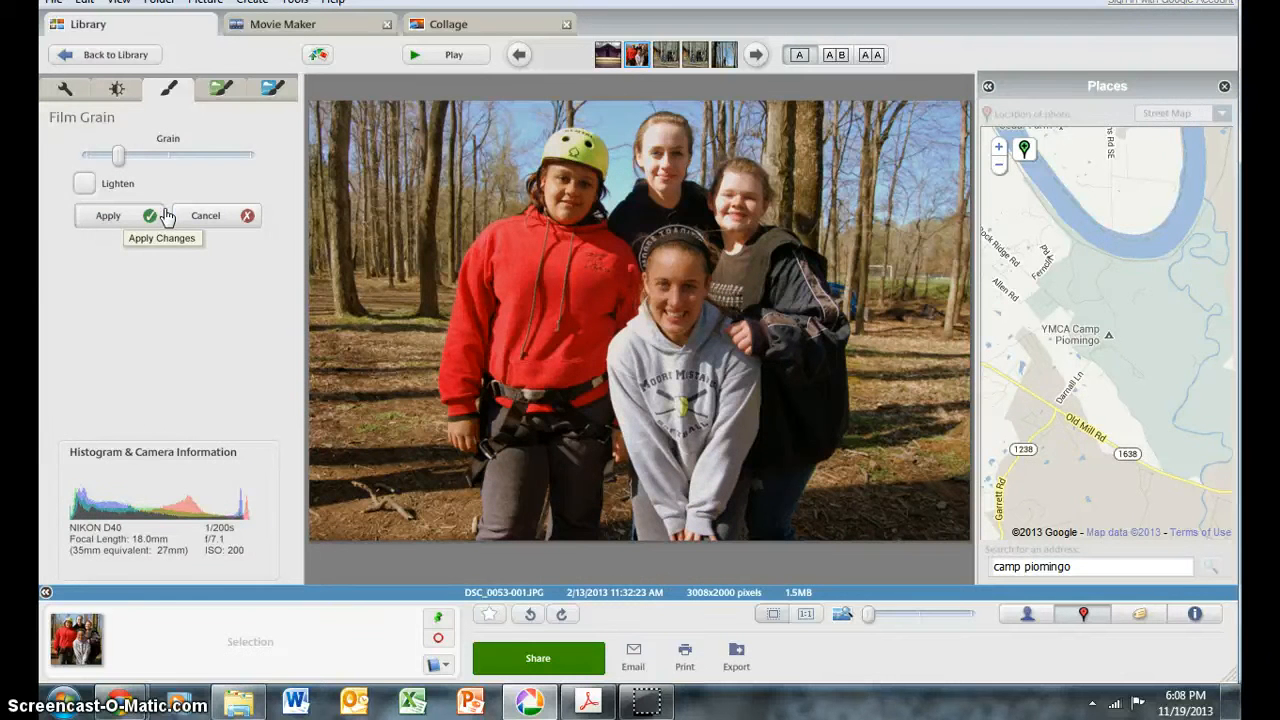
click(191, 219)
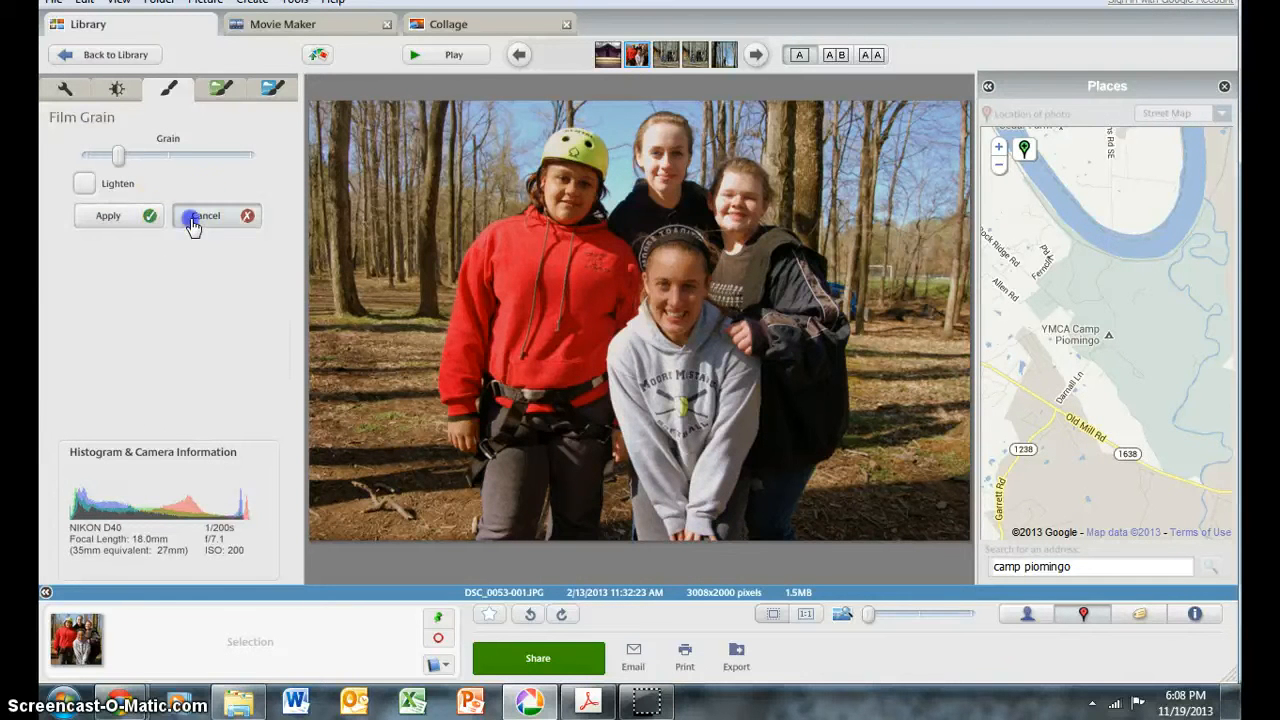
Preview the 1960's and Comic Book effects on the group photo, cancelling both
click(221, 88)
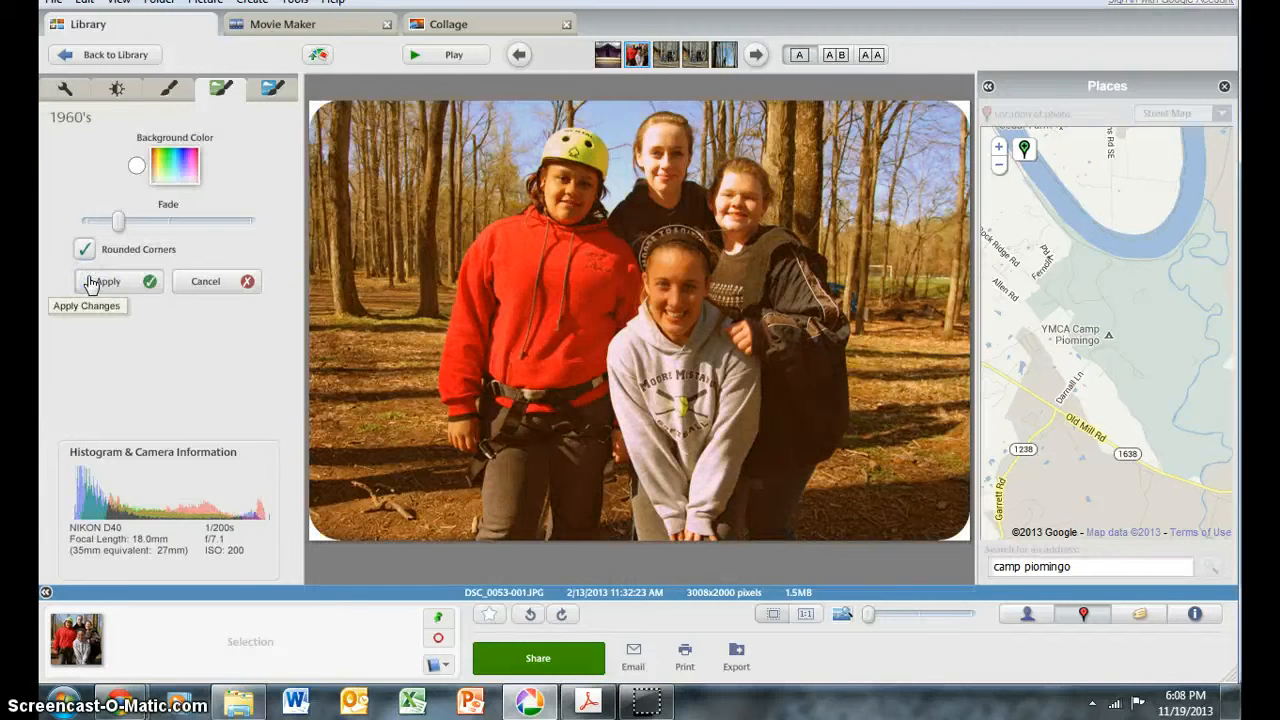
click(206, 281)
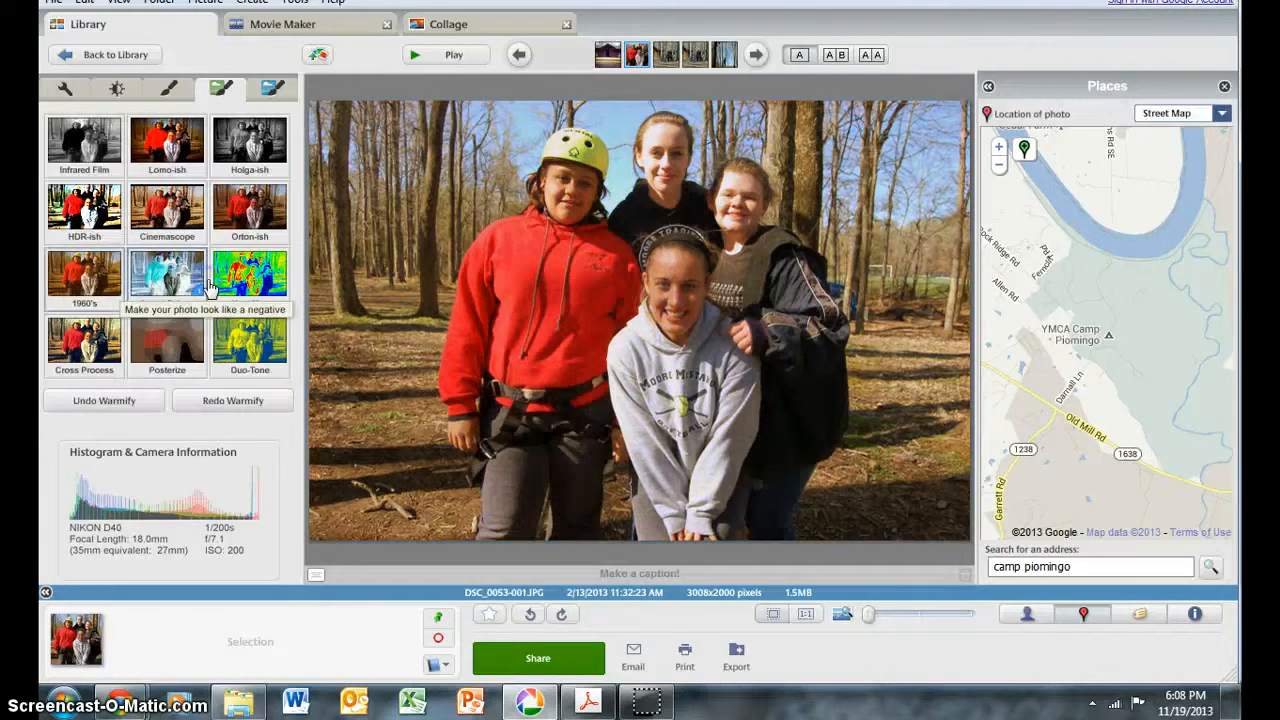
click(271, 88)
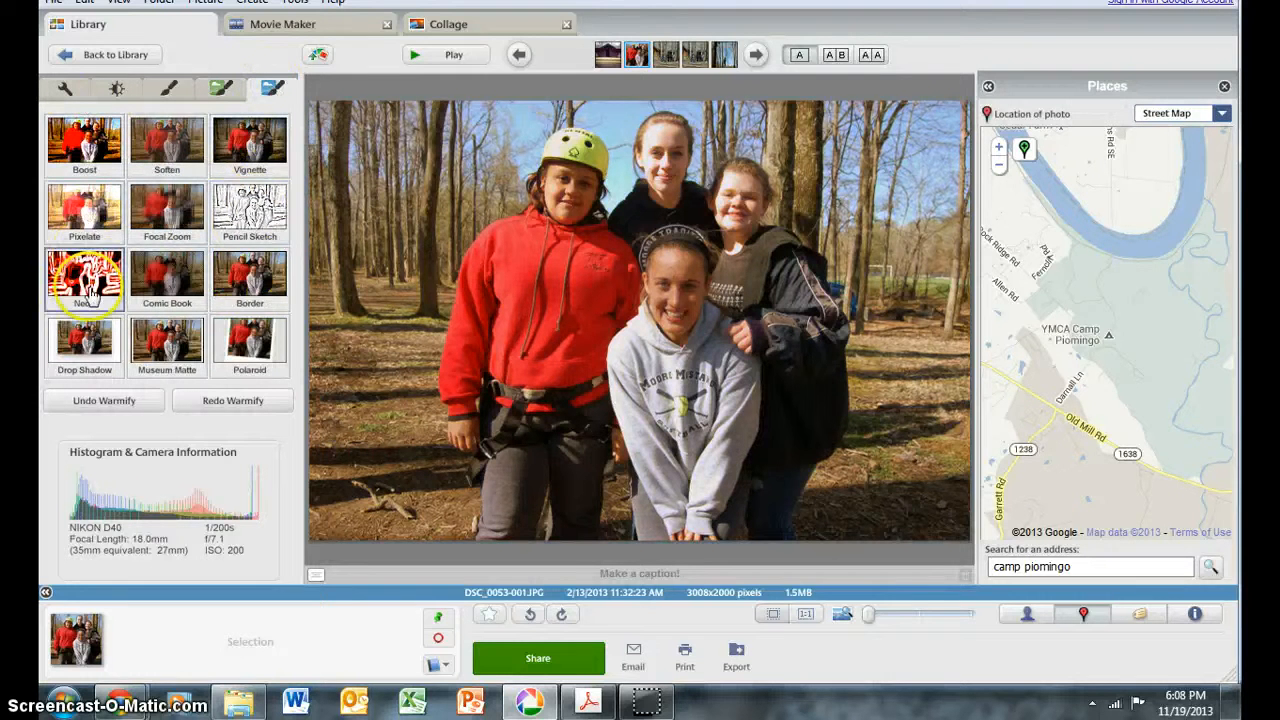
click(176, 273)
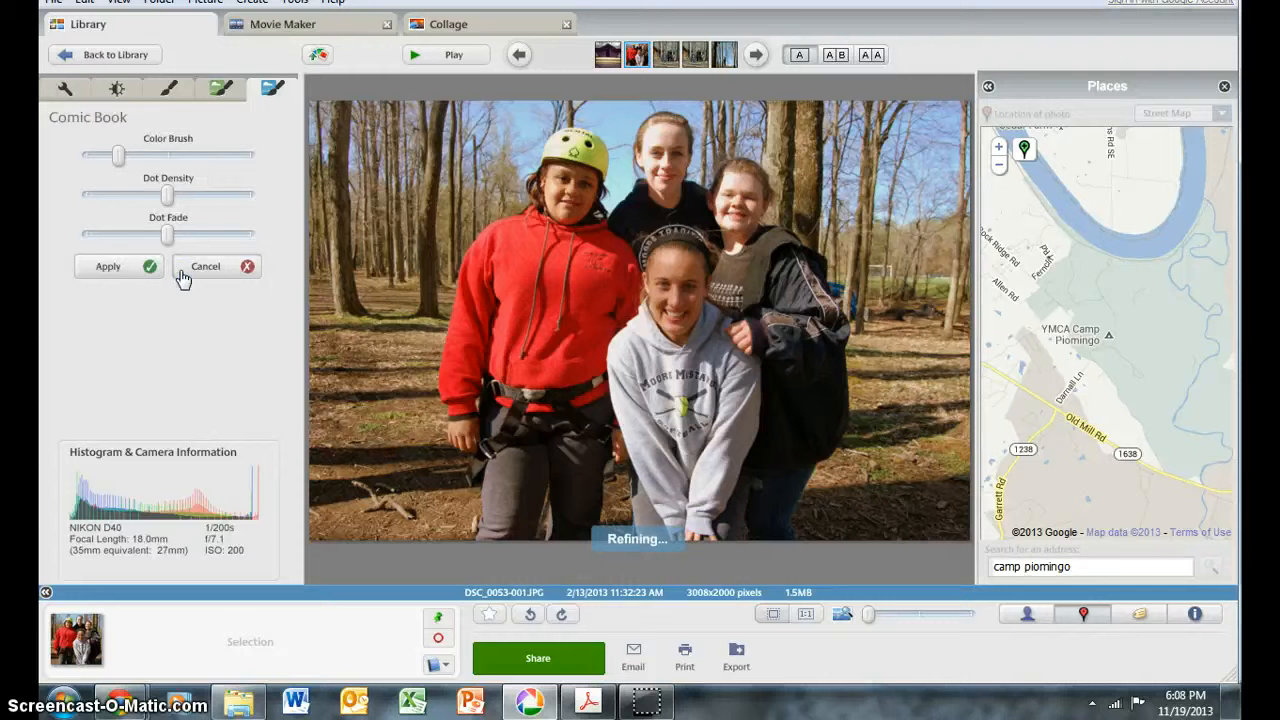
click(183, 276)
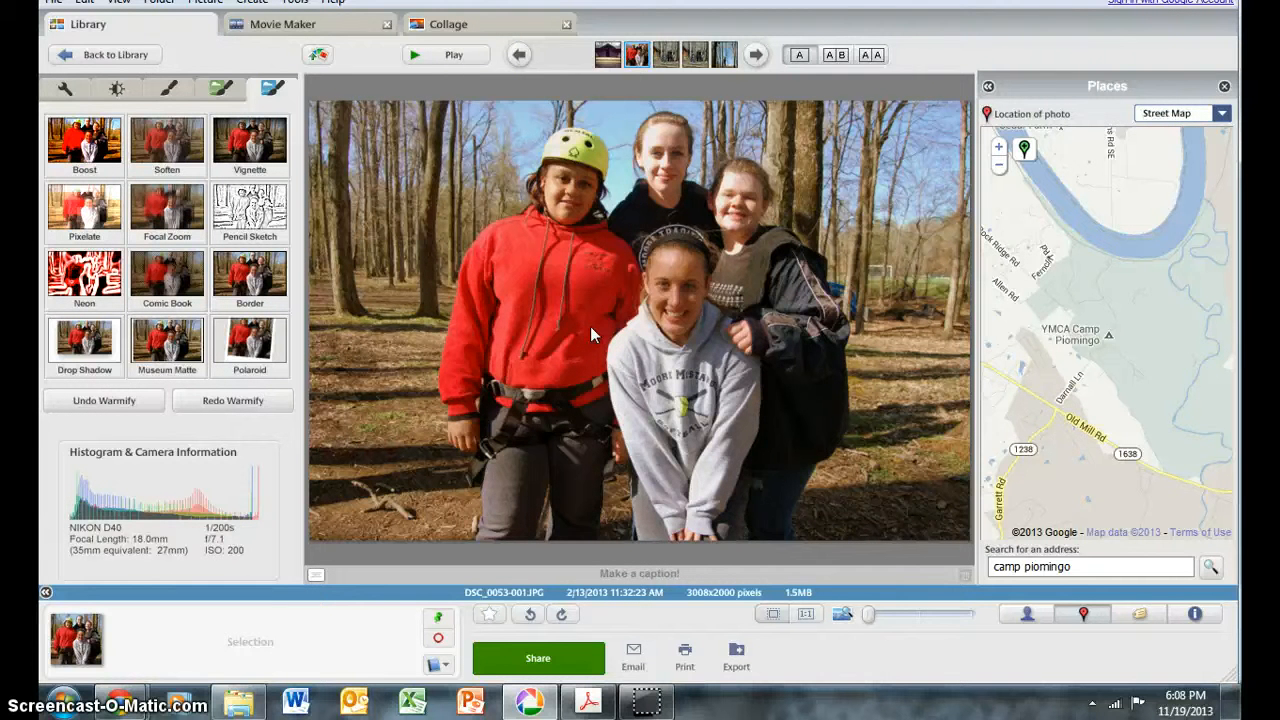
Create a collage from the Senior Camping Trip folder and rearrange it by scrambling the layout and shuffling the pictures
click(117, 66)
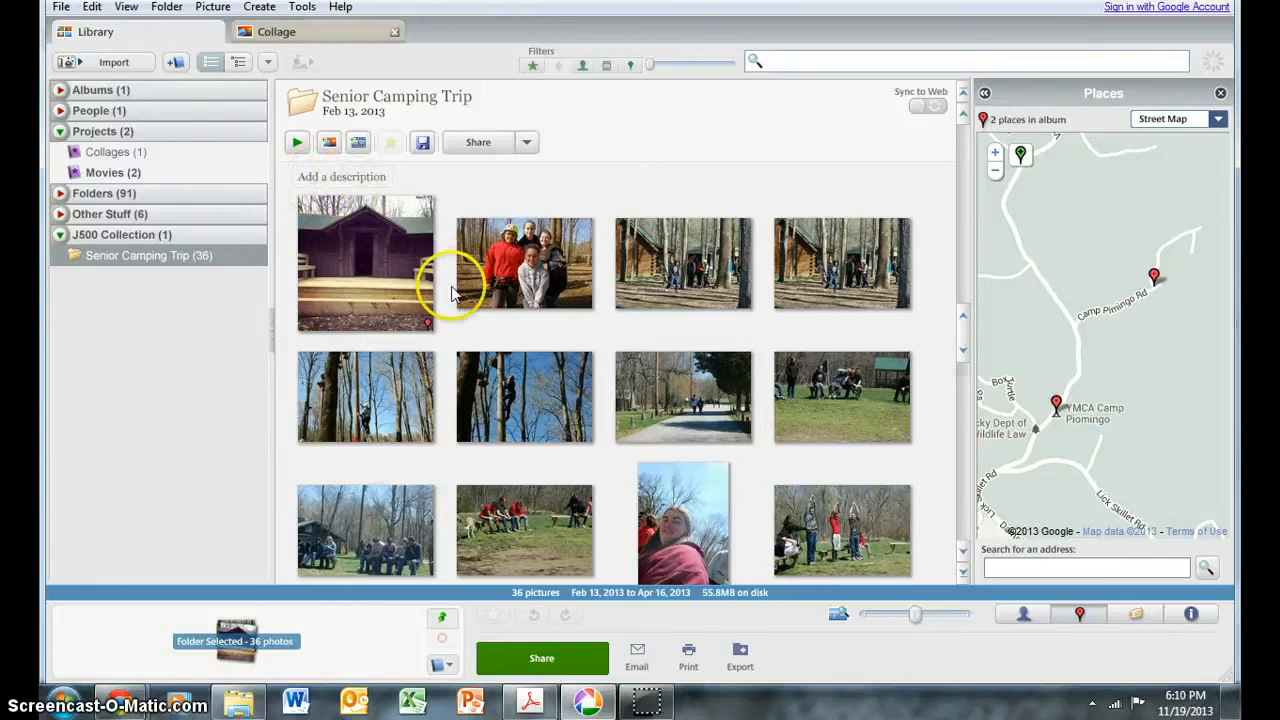
click(328, 144)
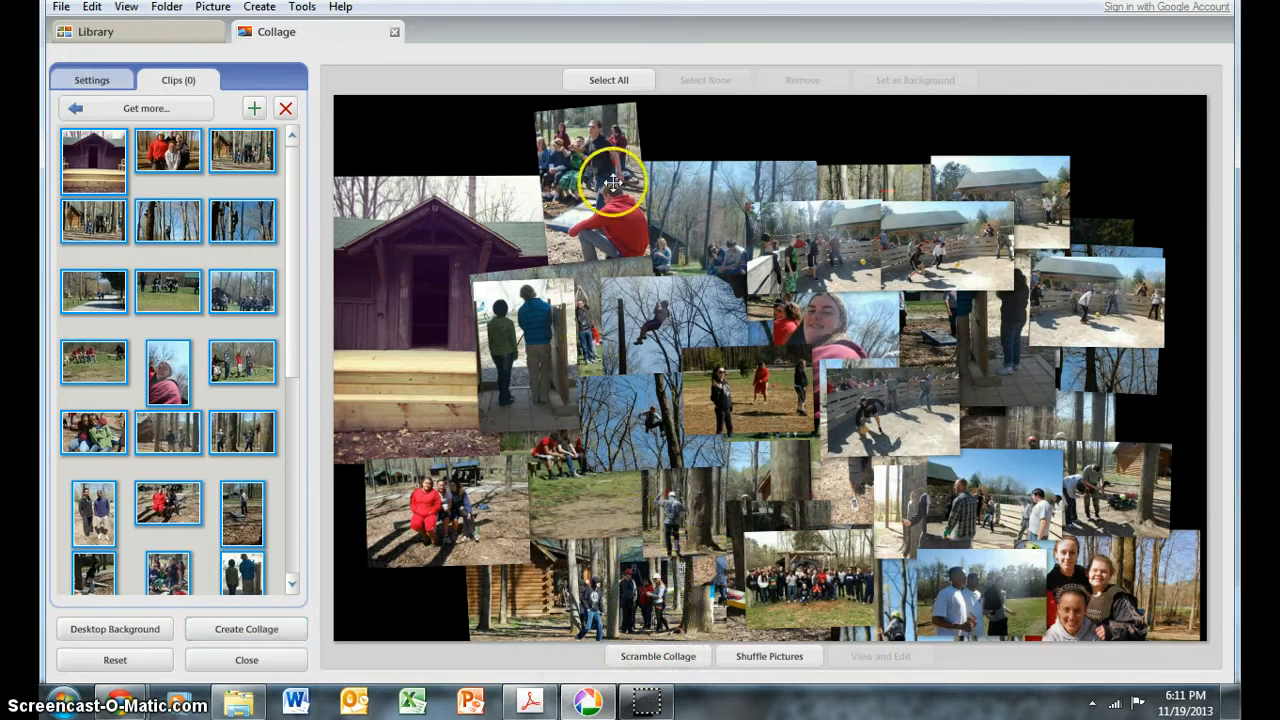
click(662, 660)
click(662, 668)
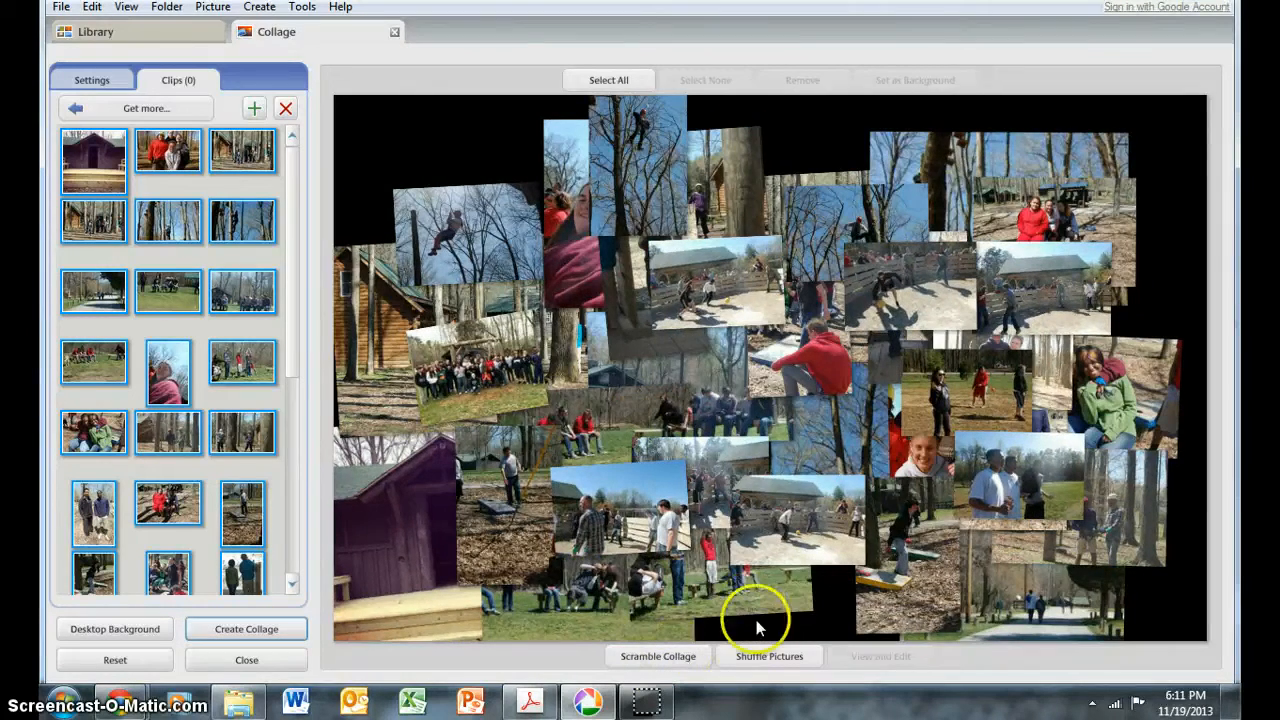
click(757, 662)
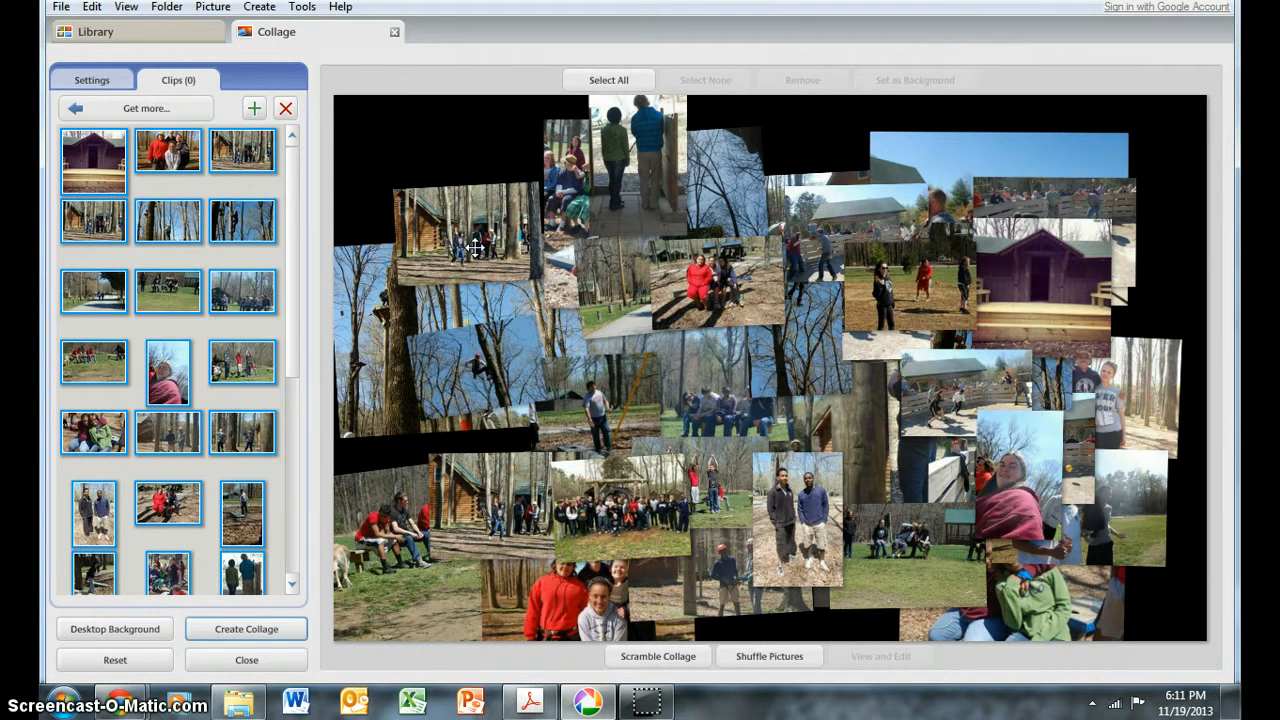
Move the log cabin group picture slightly upward, and place the purple cabin picture at the collage's center, enlarged to about double size
drag(475, 248, 409, 176)
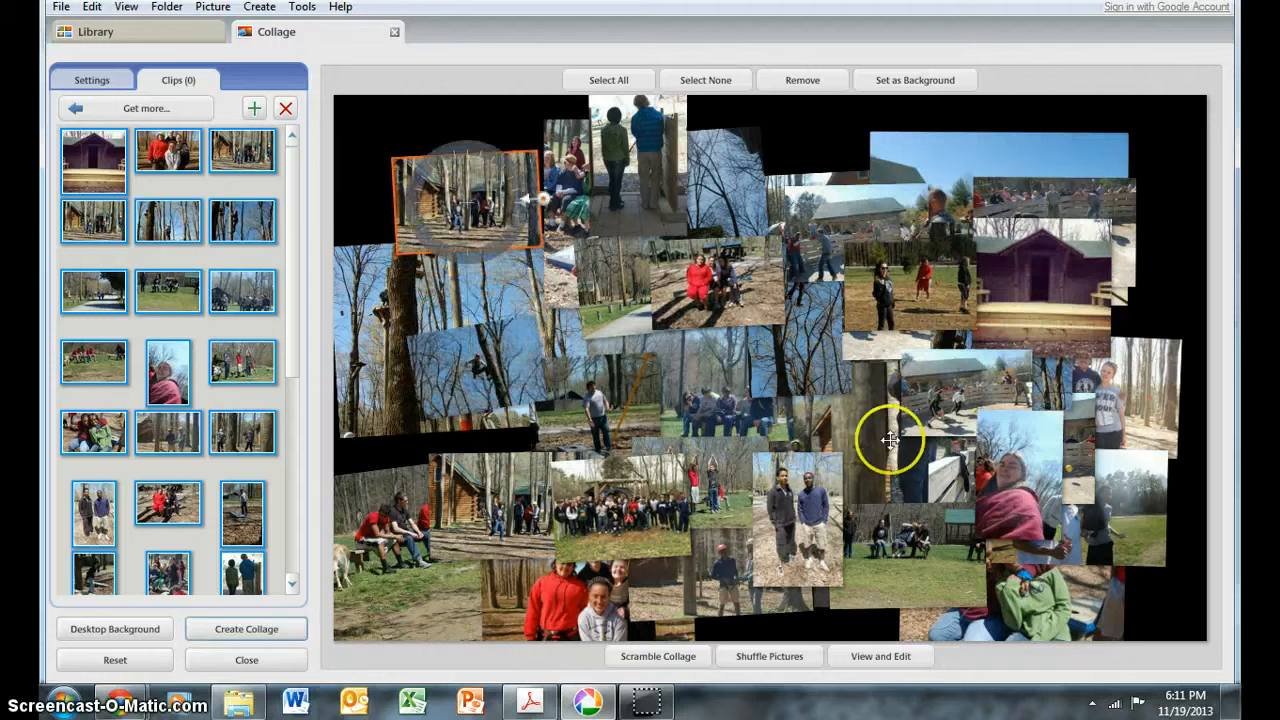
drag(1023, 251, 685, 357)
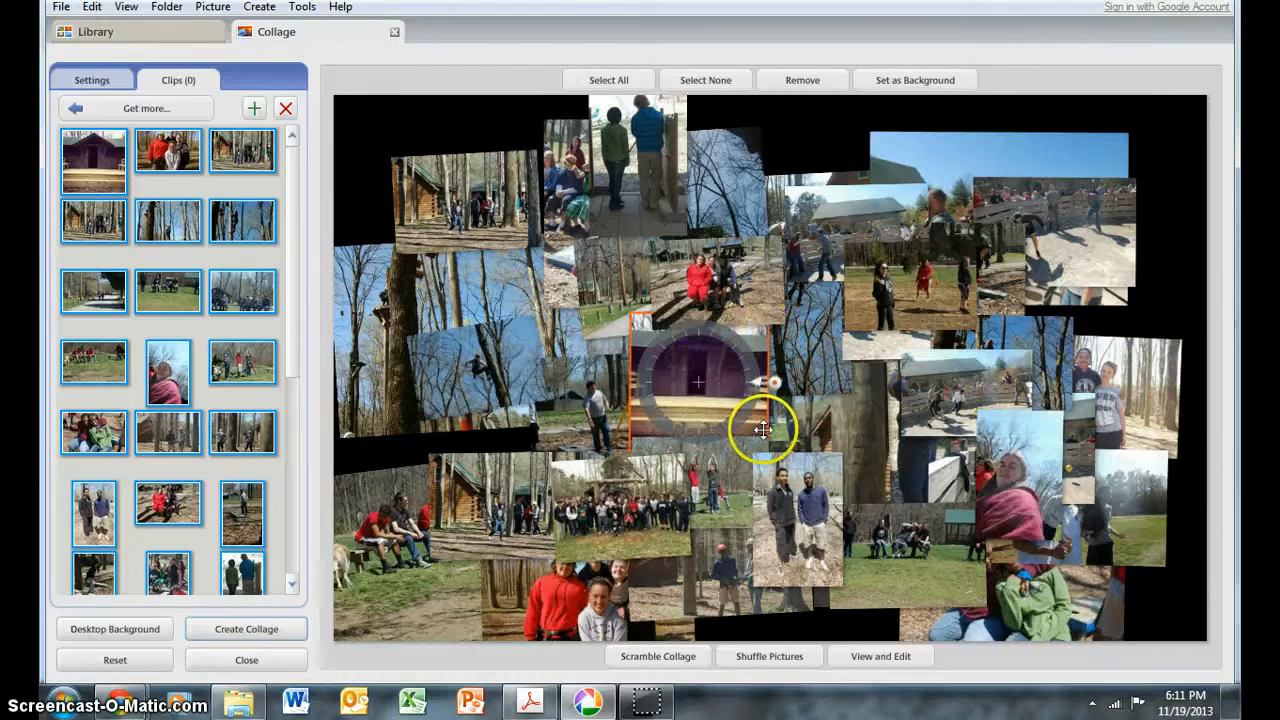
drag(774, 384, 868, 380)
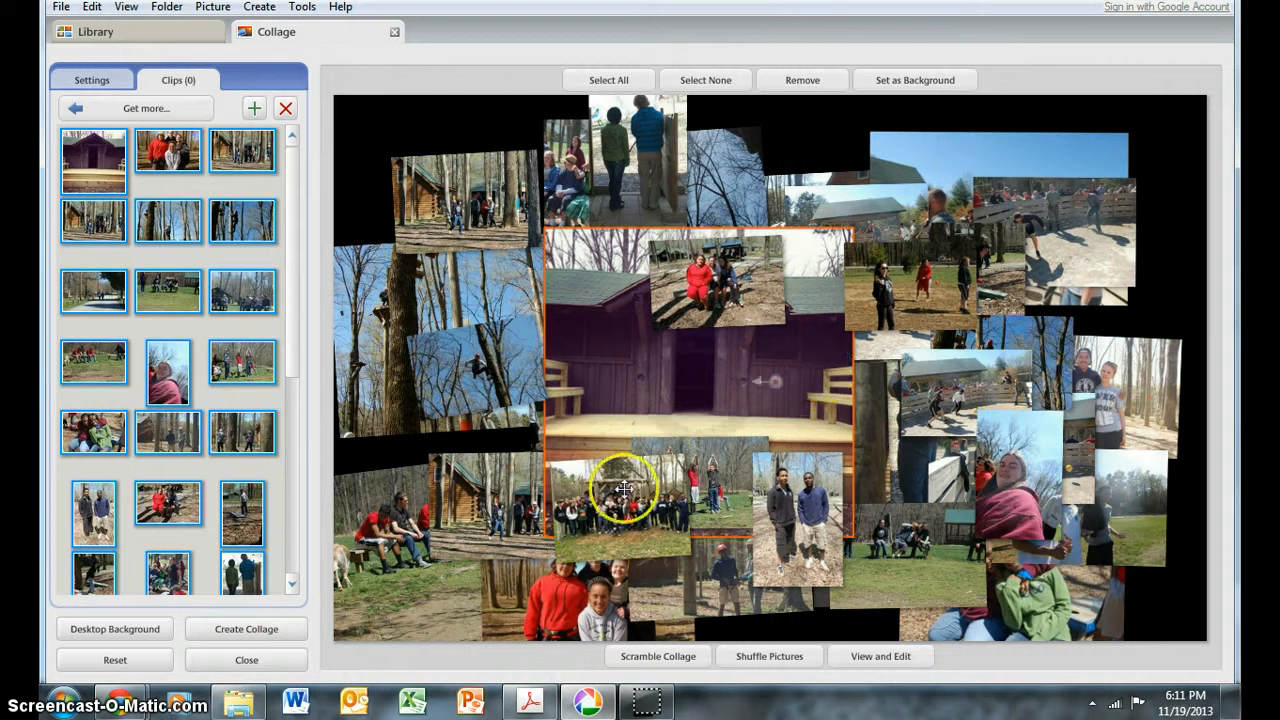
click(588, 400)
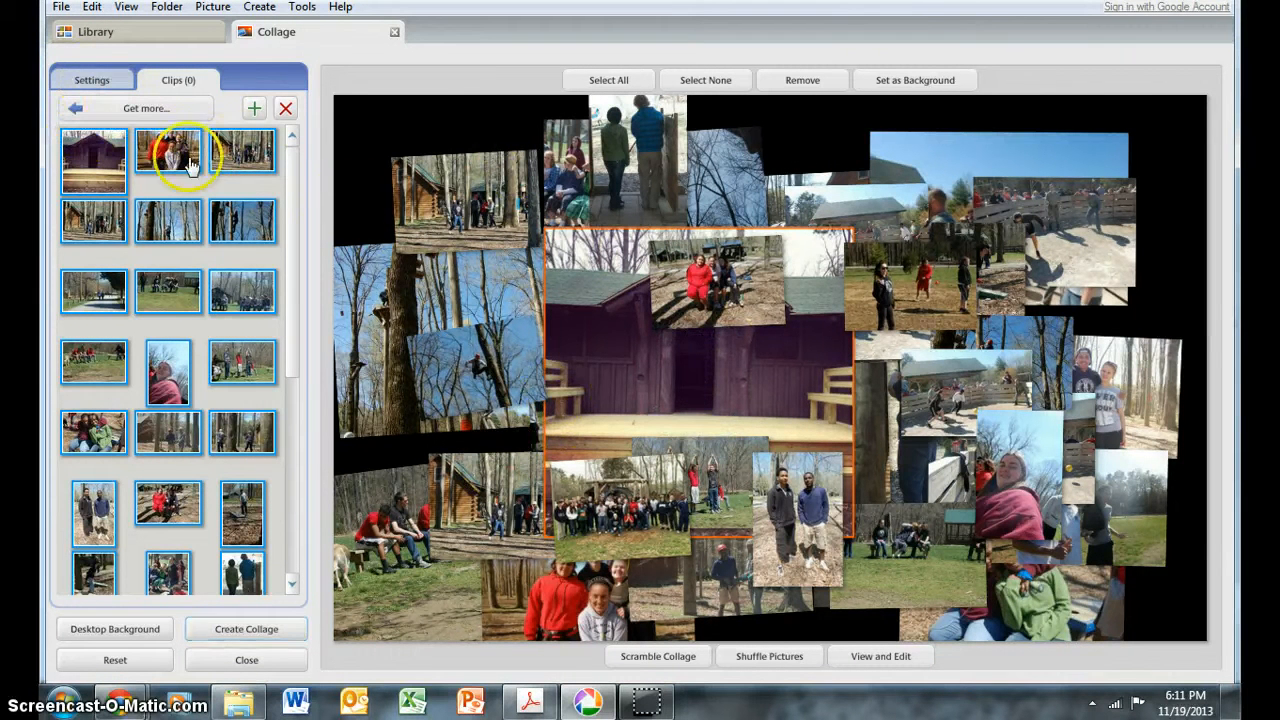
Give the enlarged purple cabin picture a plain white border
click(88, 84)
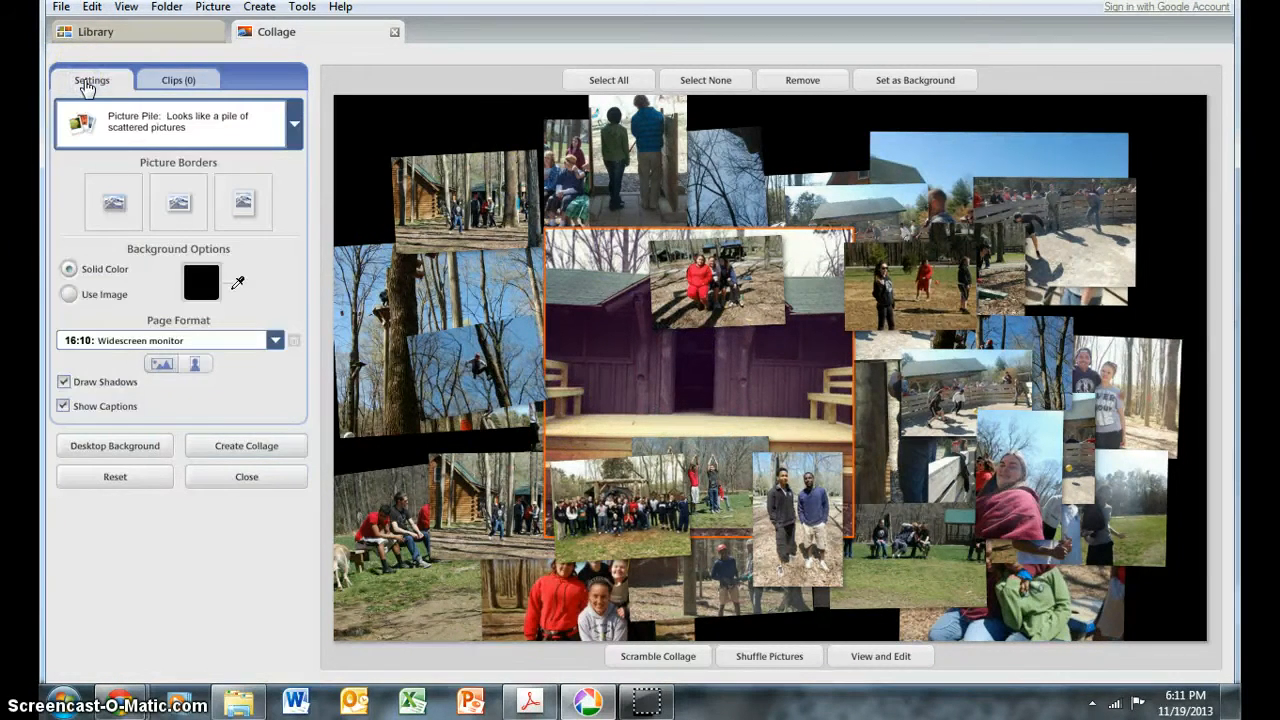
click(128, 224)
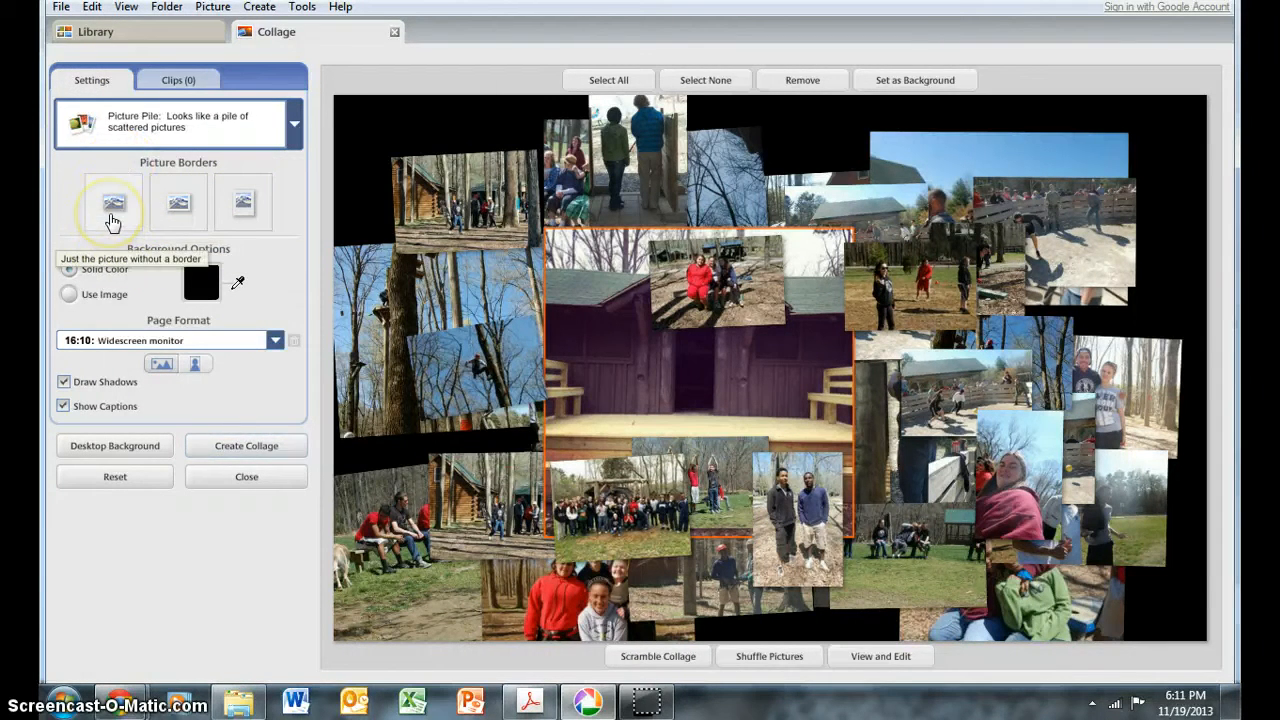
click(166, 210)
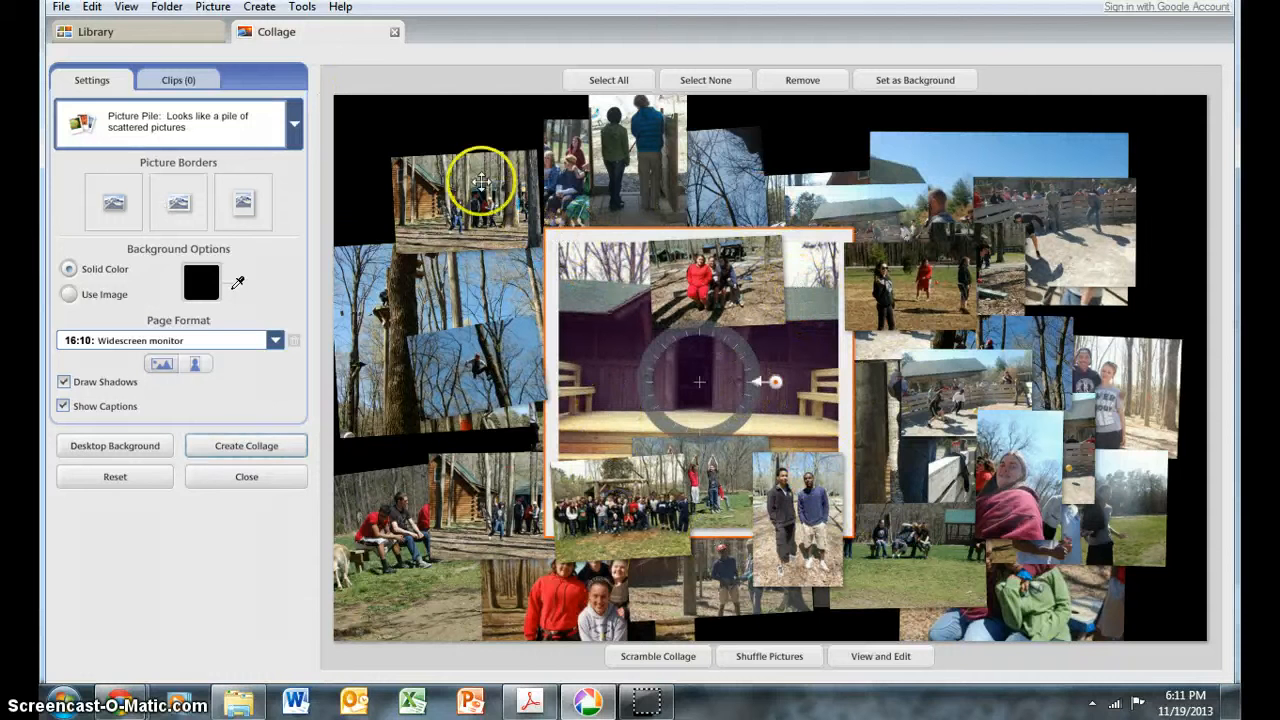
Select all the collage pictures and try the plain white border on them, settling on the Polaroid-style border
click(608, 84)
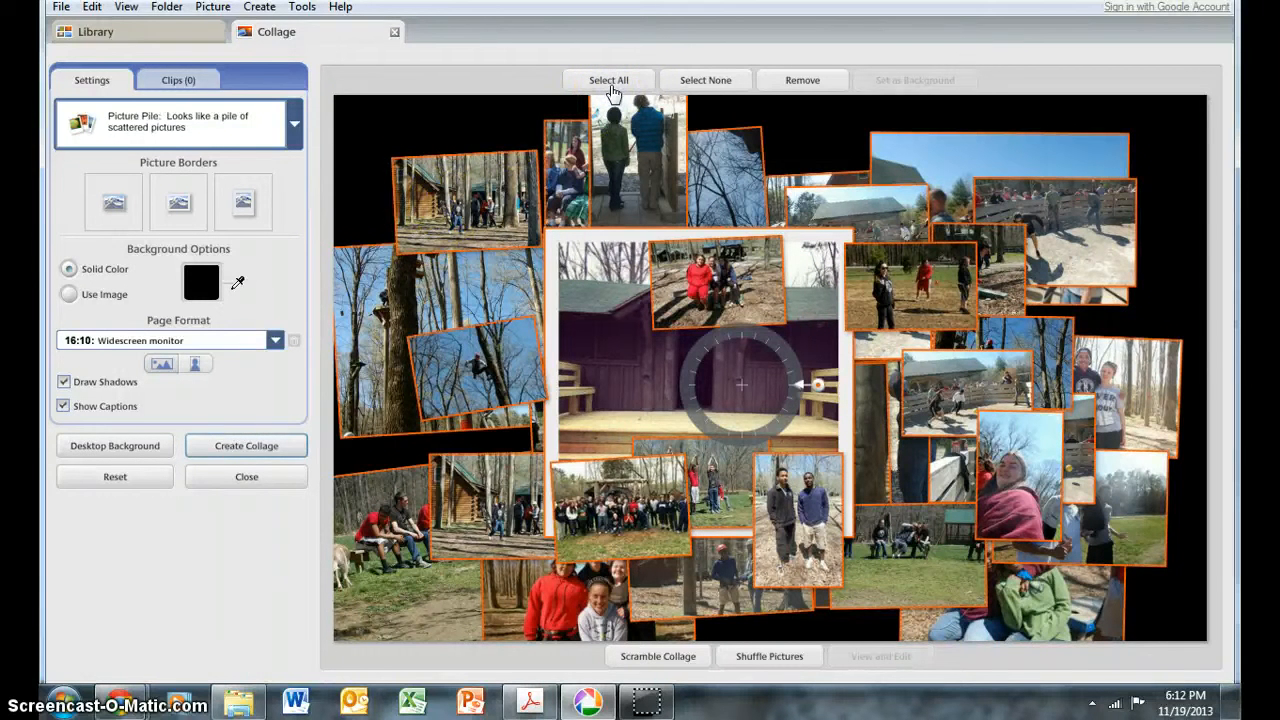
click(172, 203)
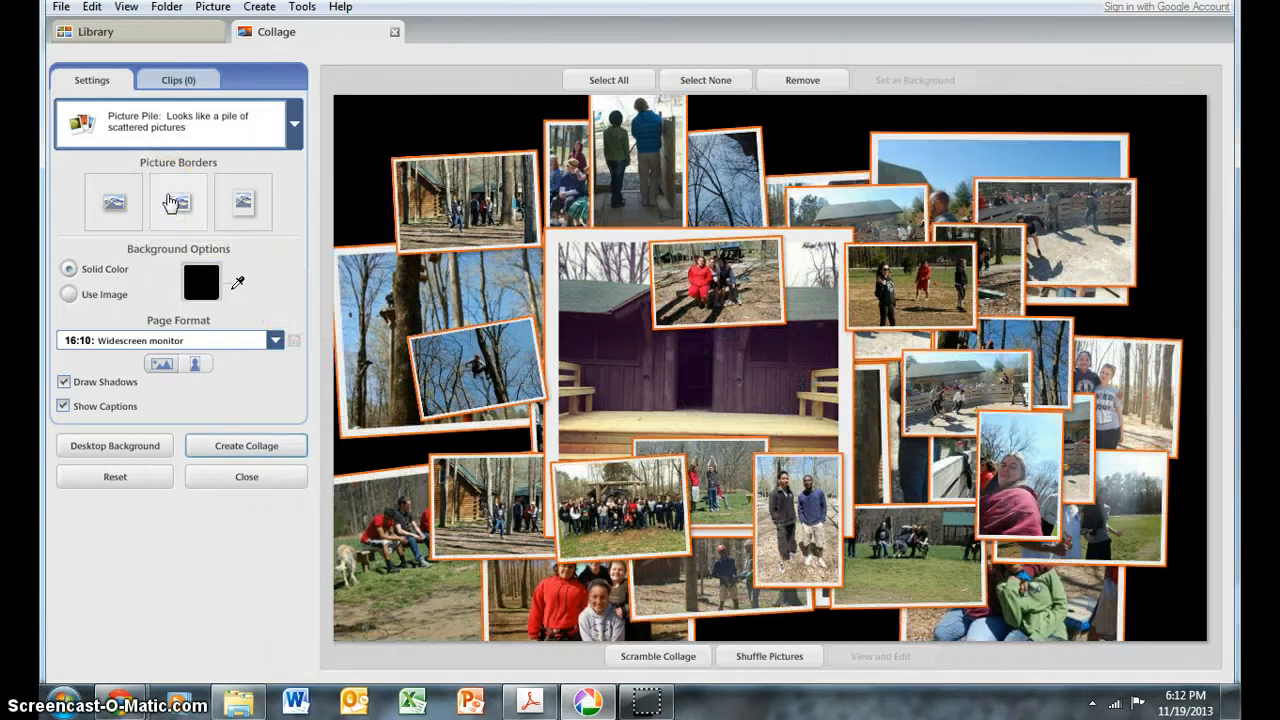
click(238, 205)
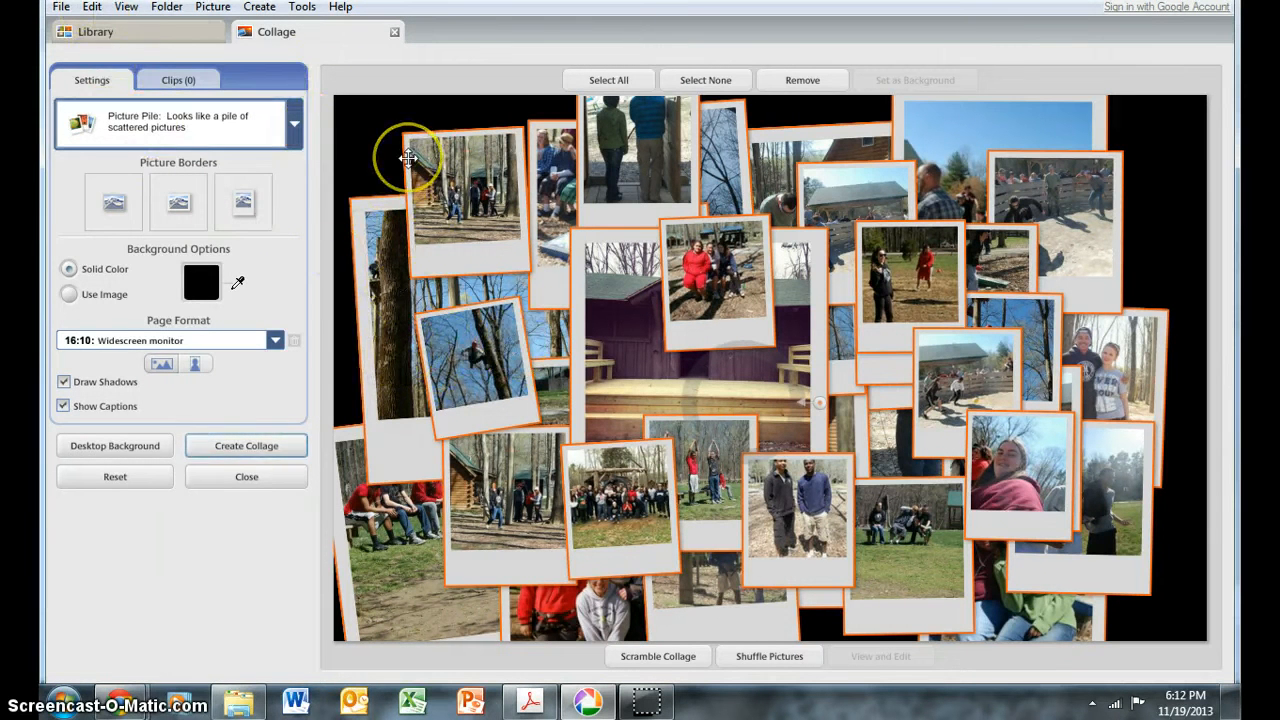
Create a movie presentation from the Senior Camping Trip folder and open the title slide's text for editing
click(195, 31)
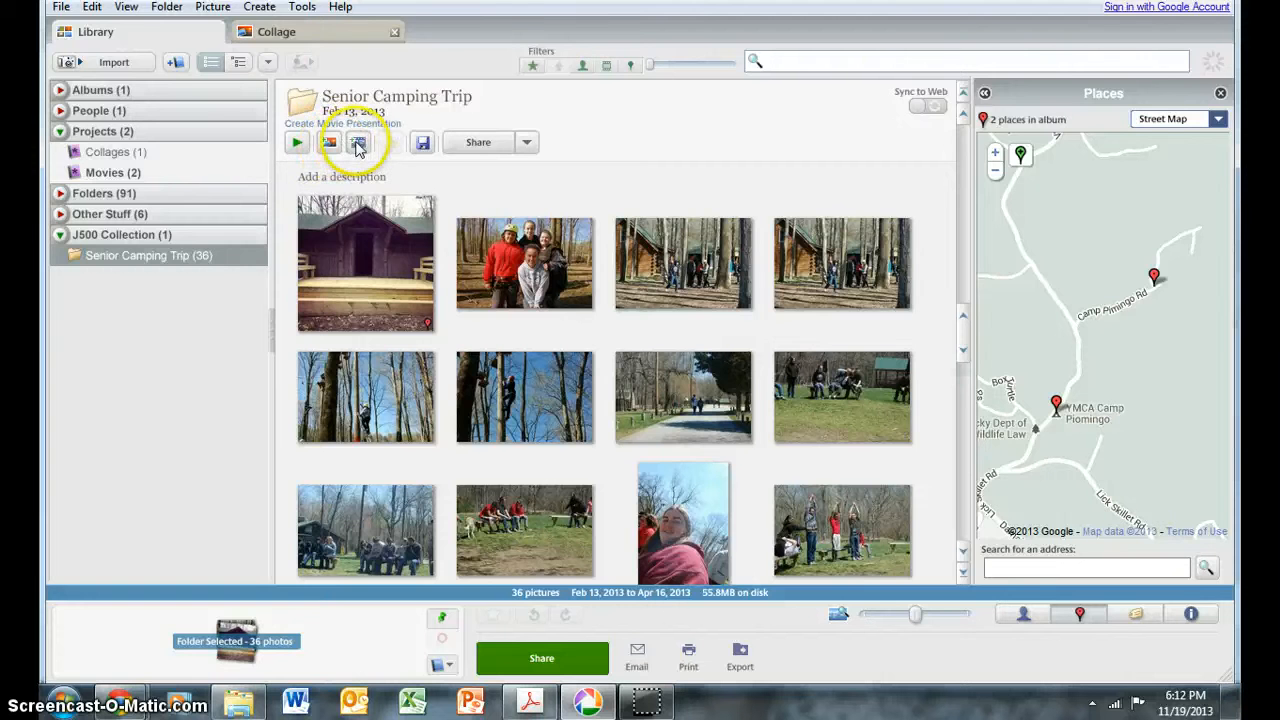
click(356, 142)
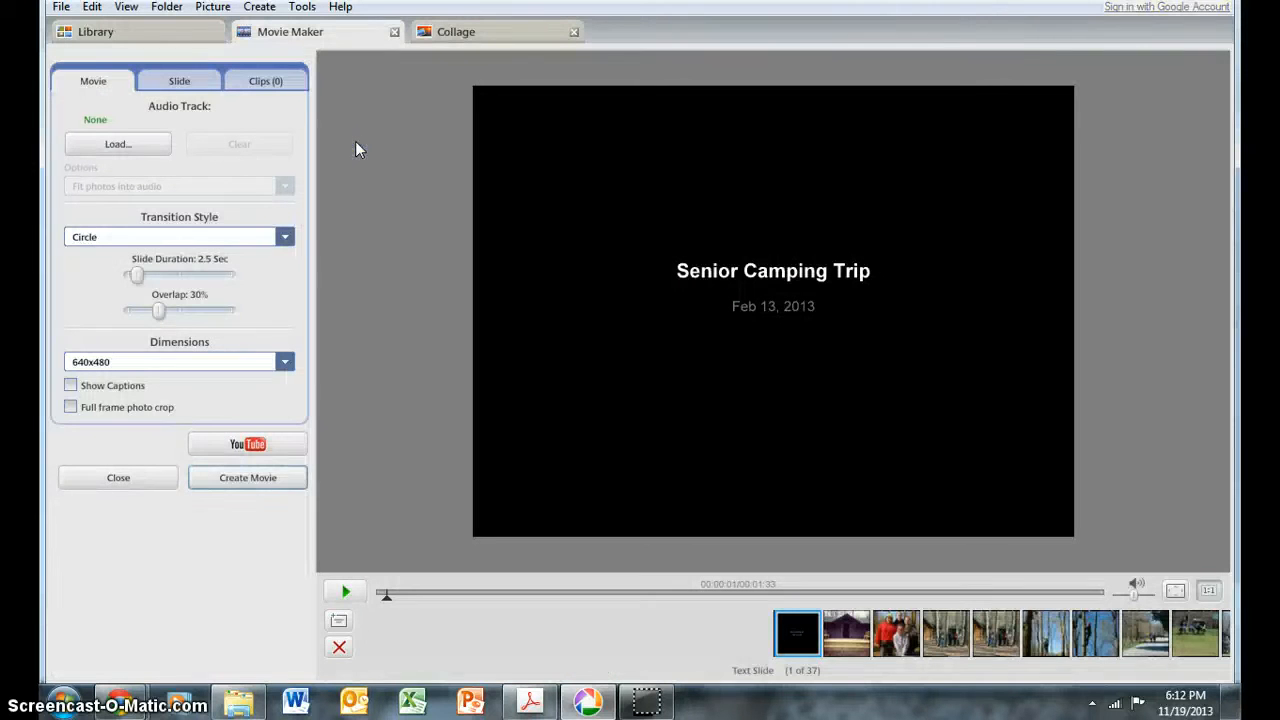
click(359, 155)
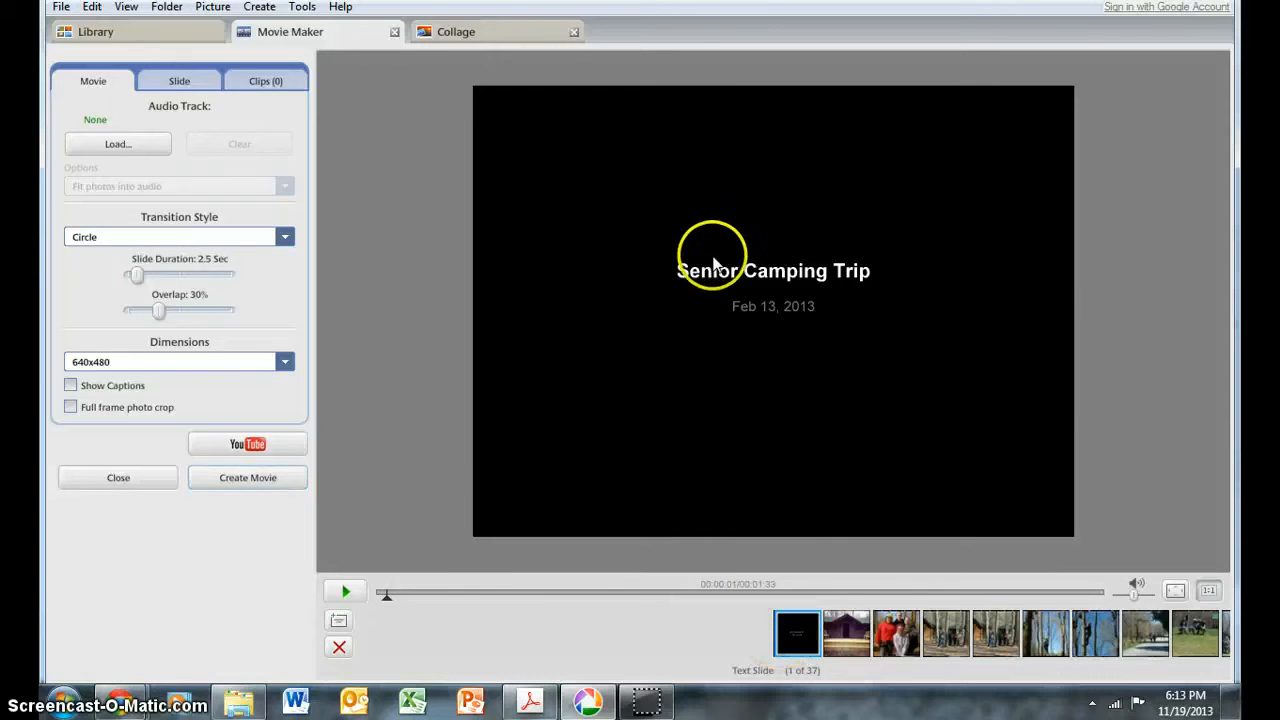
click(178, 82)
click(131, 328)
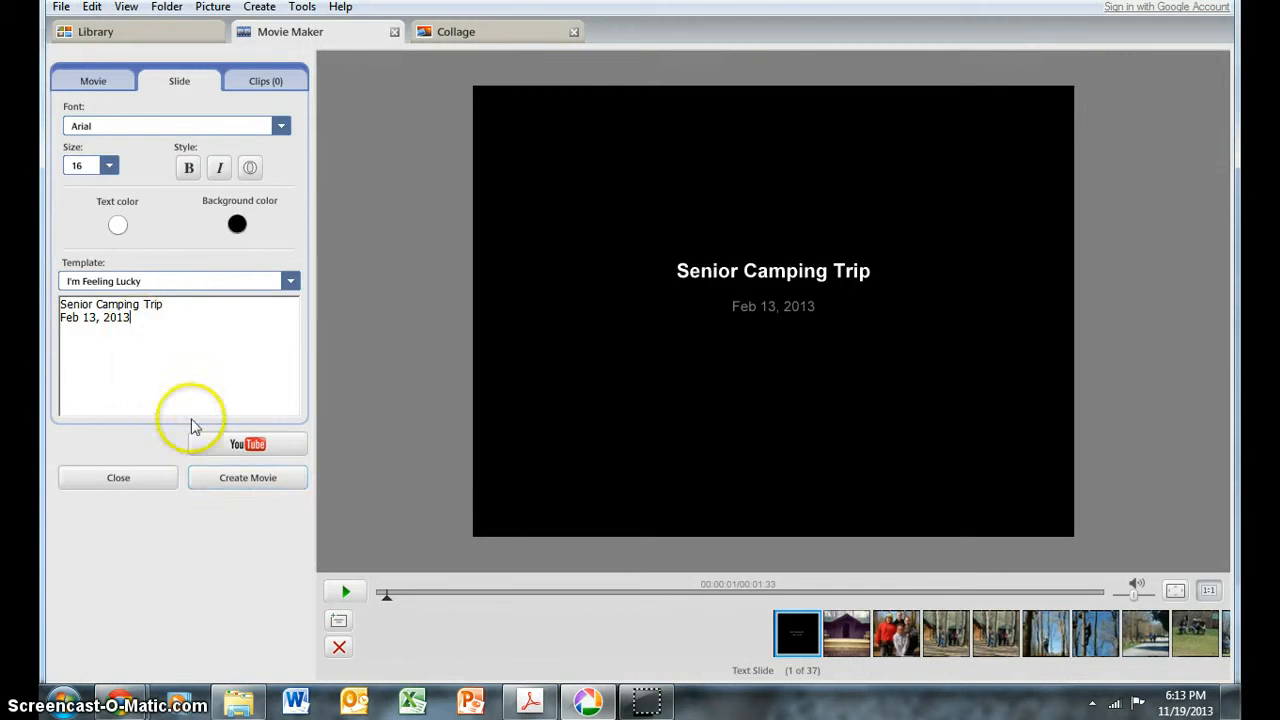
Set the movie's transition style to Dissolve and its slide duration to 4.5 seconds
click(104, 84)
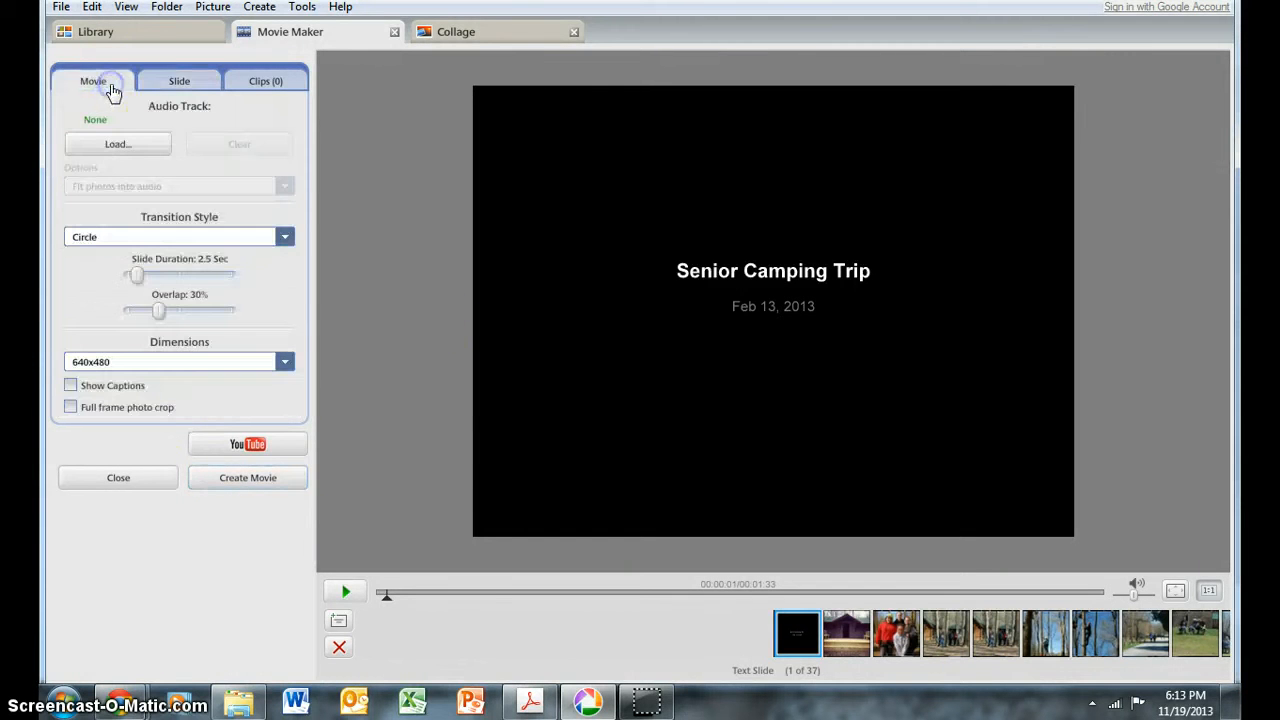
click(271, 239)
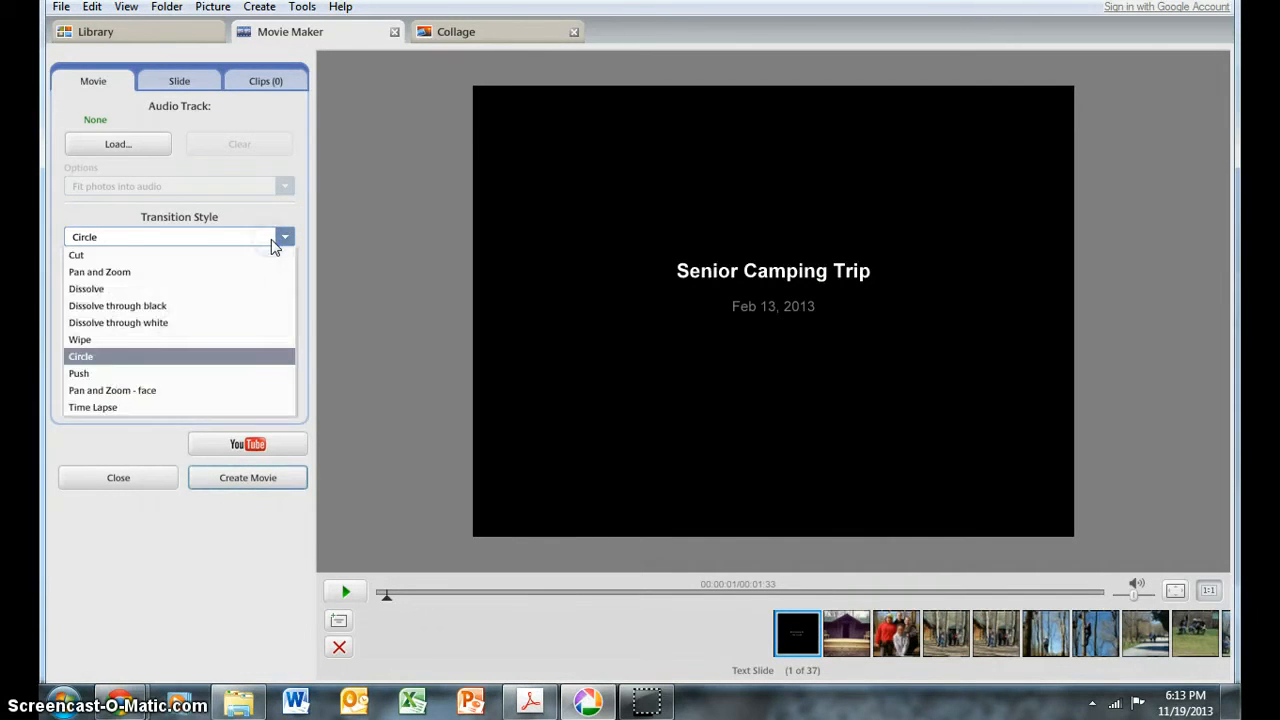
click(232, 289)
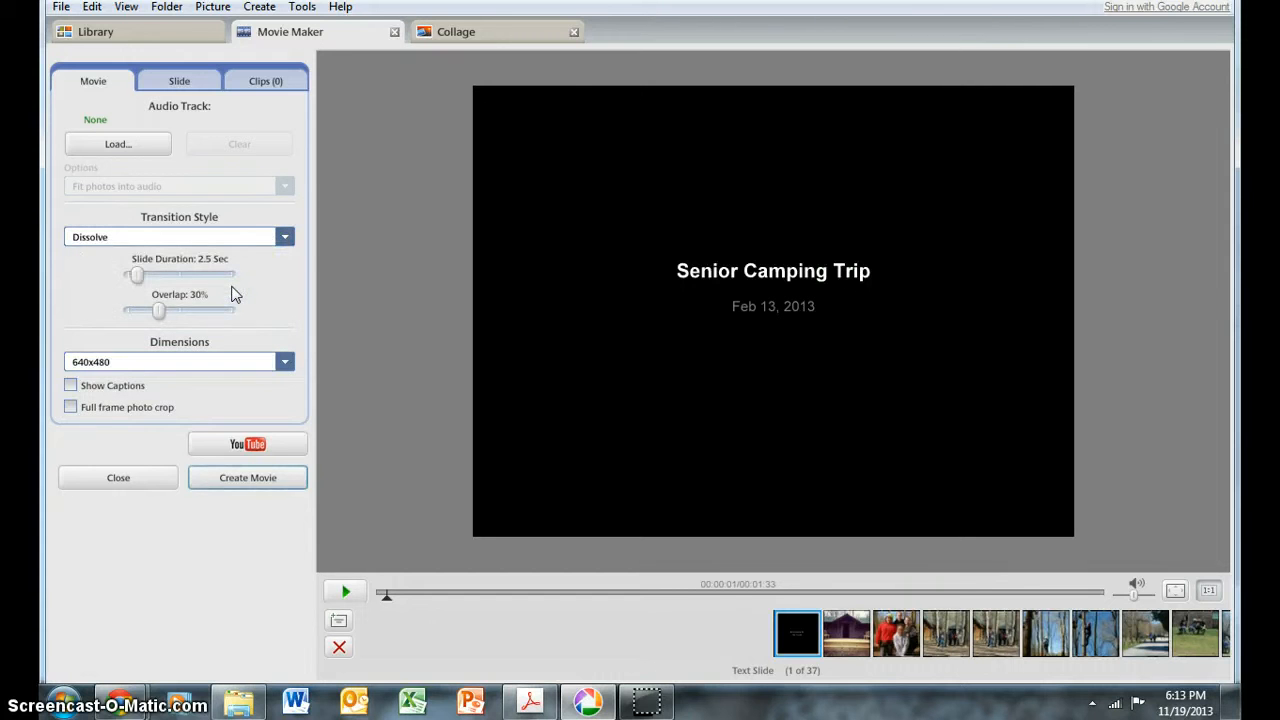
click(139, 277)
drag(139, 279, 151, 283)
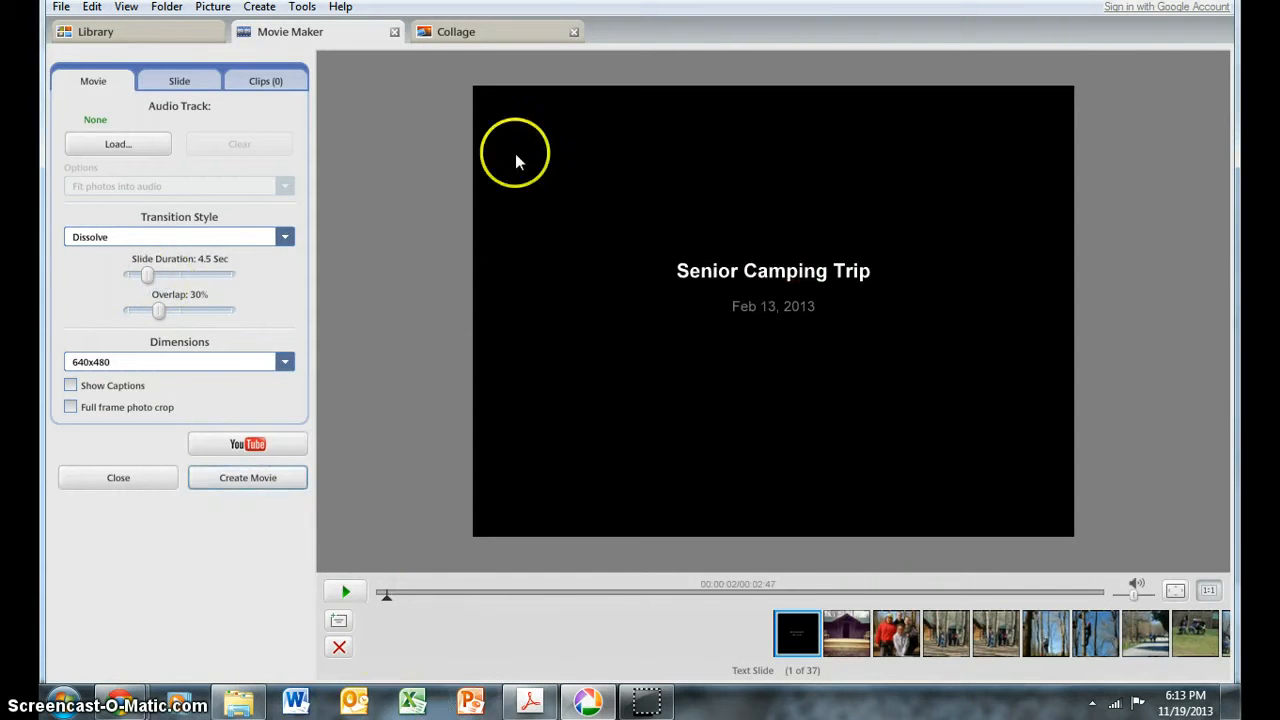
Play a preview of the Senior Camping Trip movie and pause it at the ninth slide
click(340, 593)
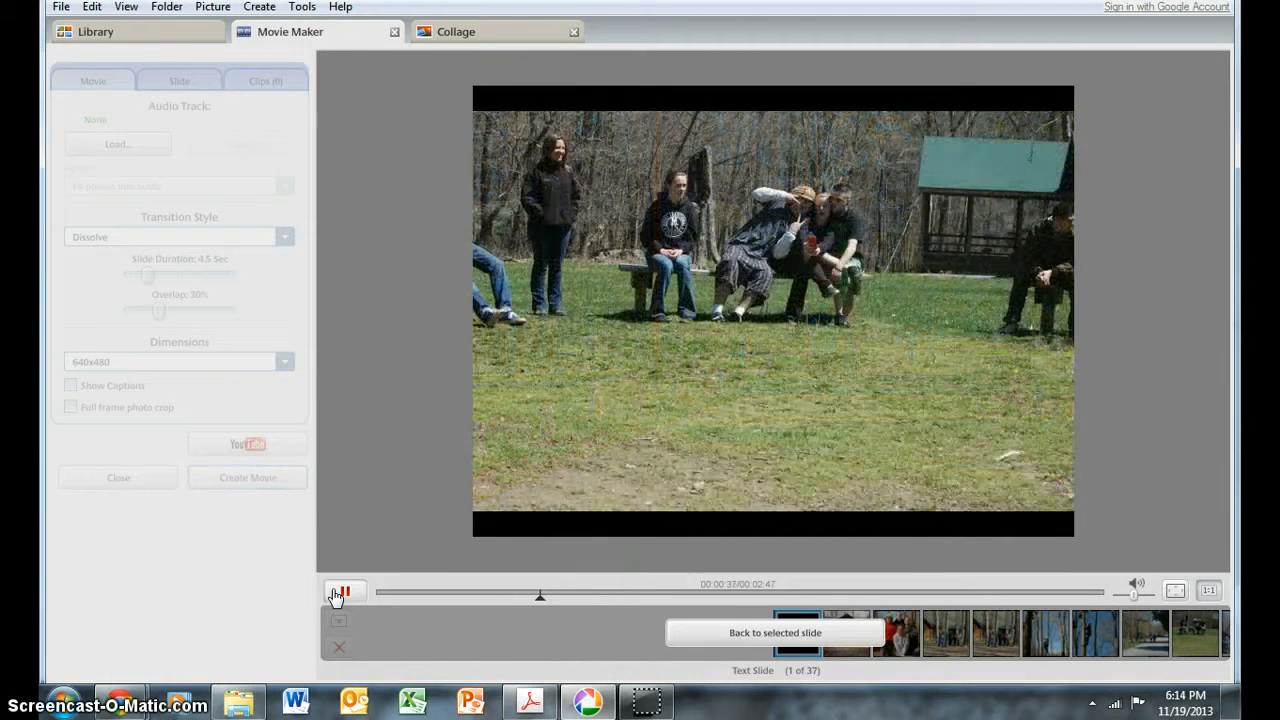
click(336, 594)
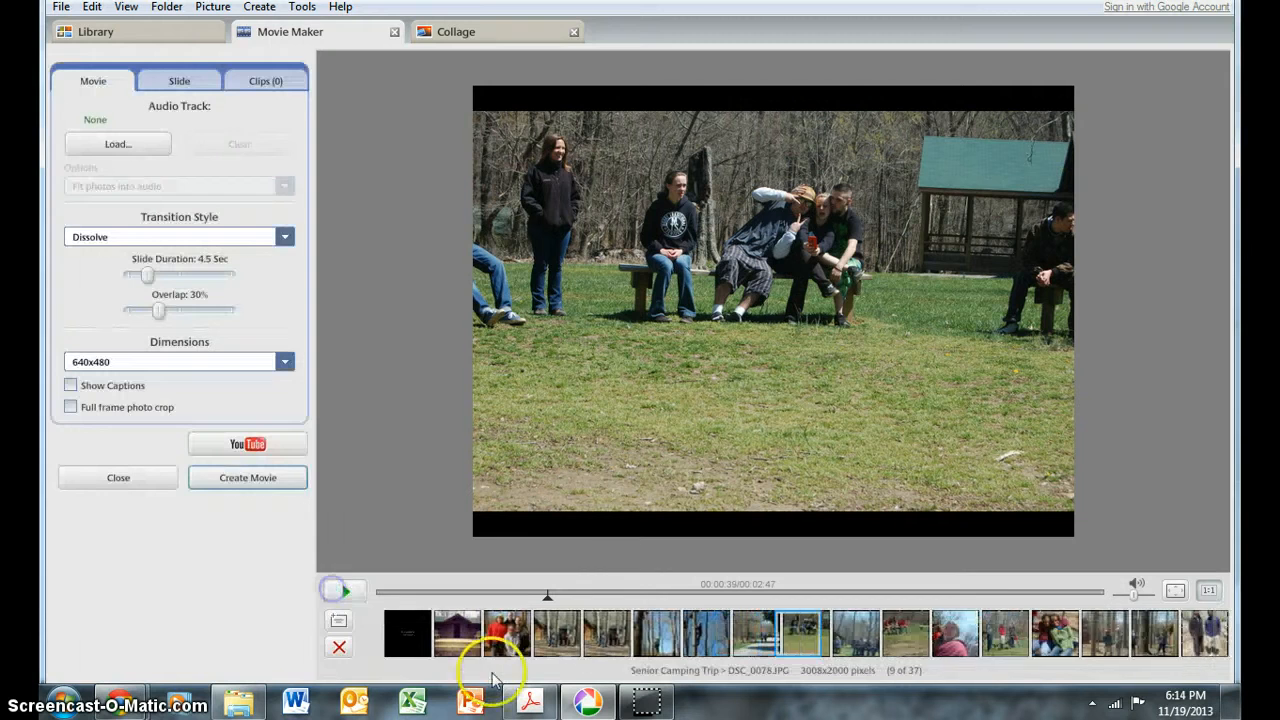
Switch to the Picasa PDF handout in Acrobat and review its Pros and Cons lists
click(587, 703)
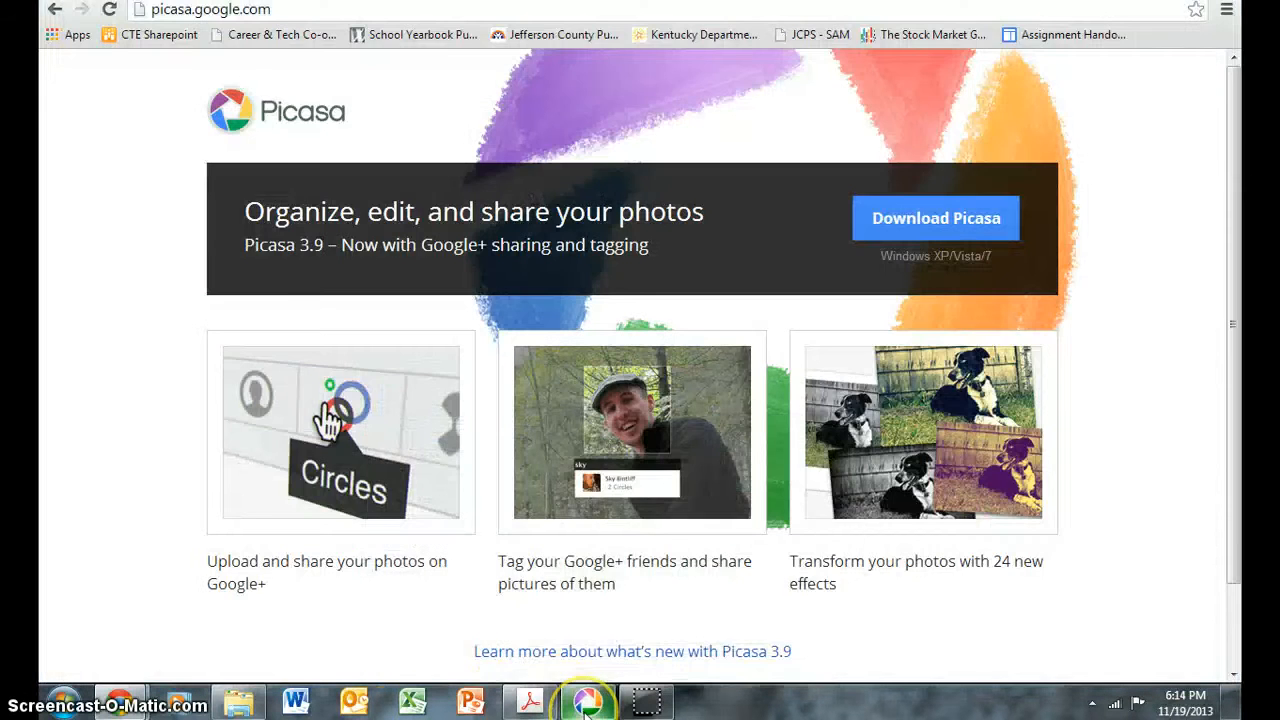
click(527, 702)
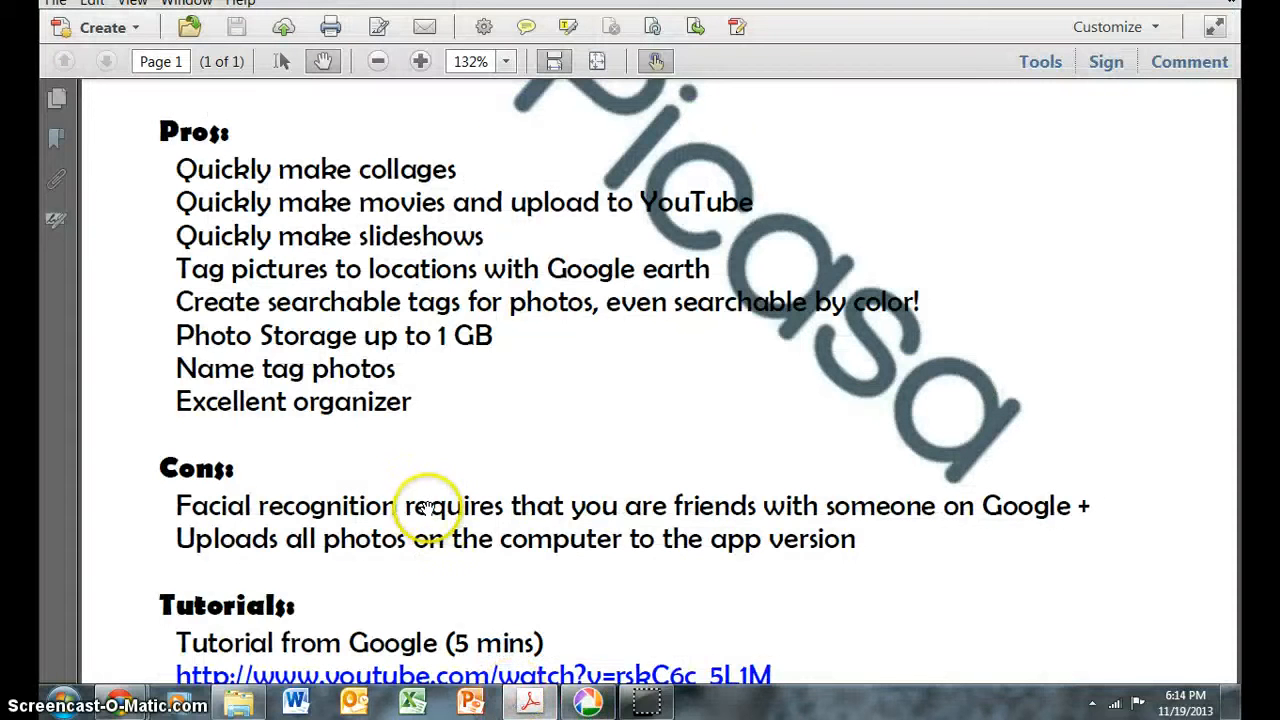
drag(423, 506, 425, 486)
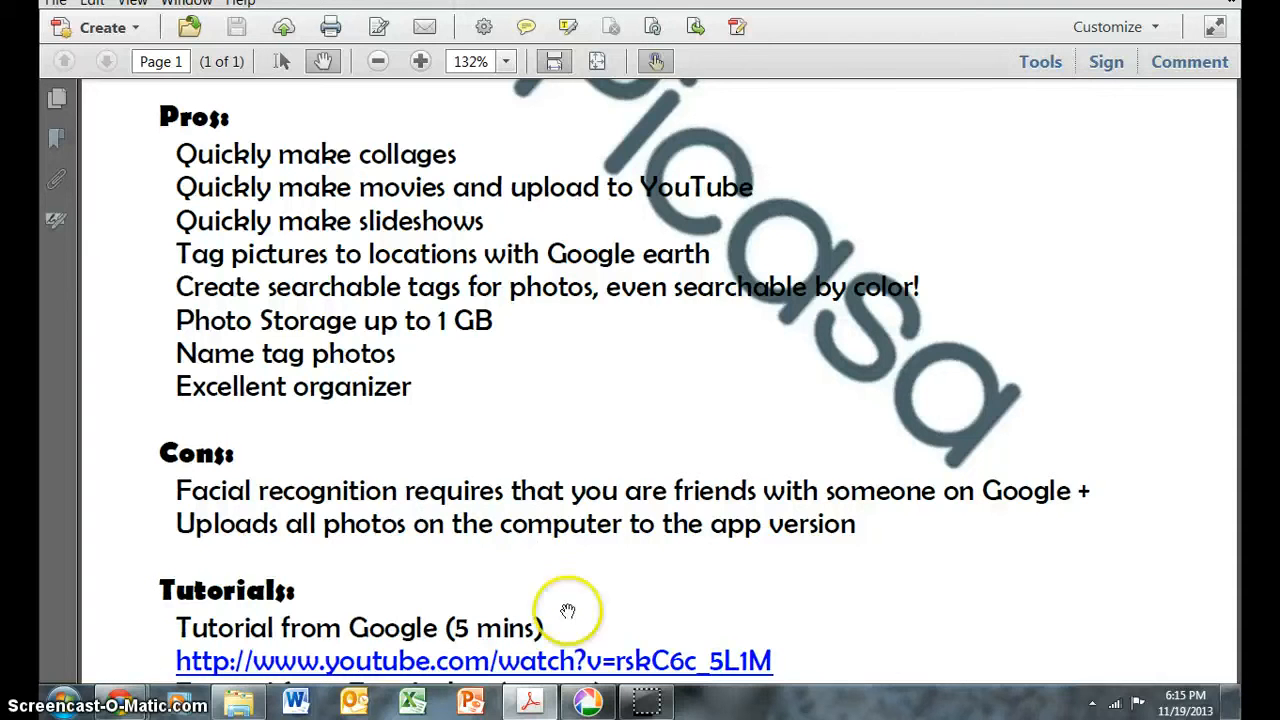
Switch to the 2013-11-19 Google+ album in Chrome, open the four-person group photo and examine its face tagging option
mouse_move(128, 708)
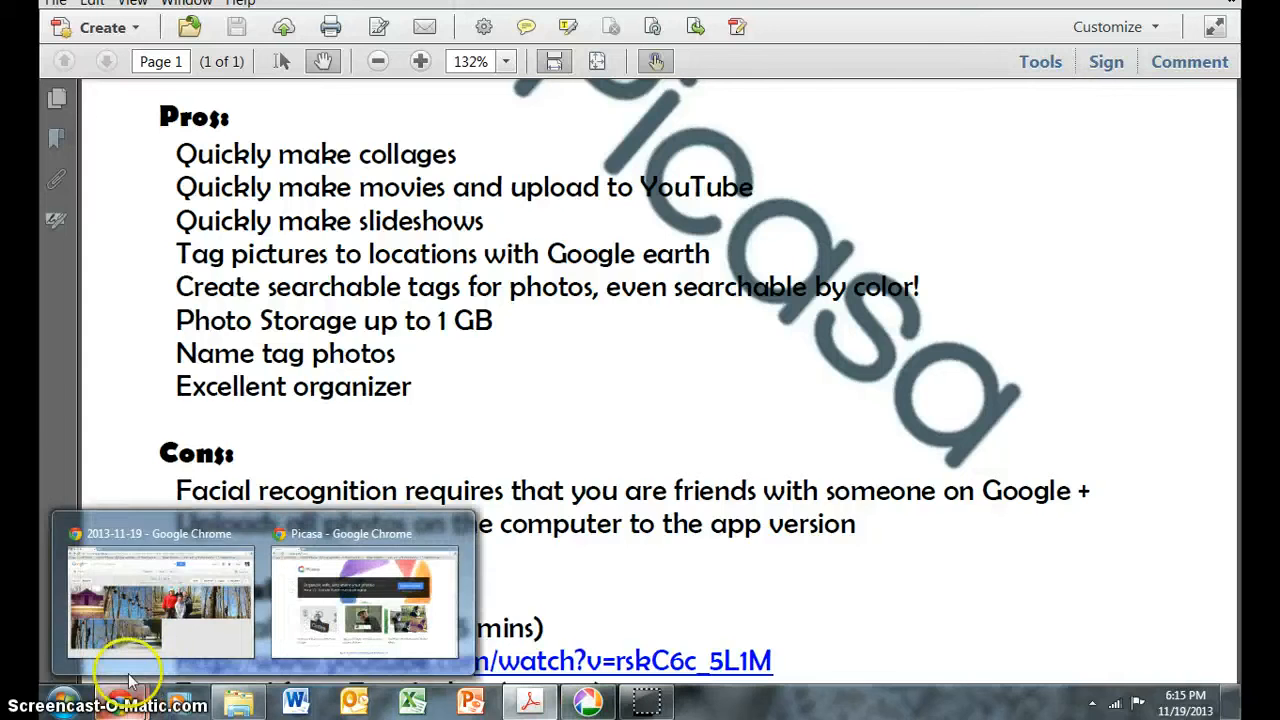
click(143, 657)
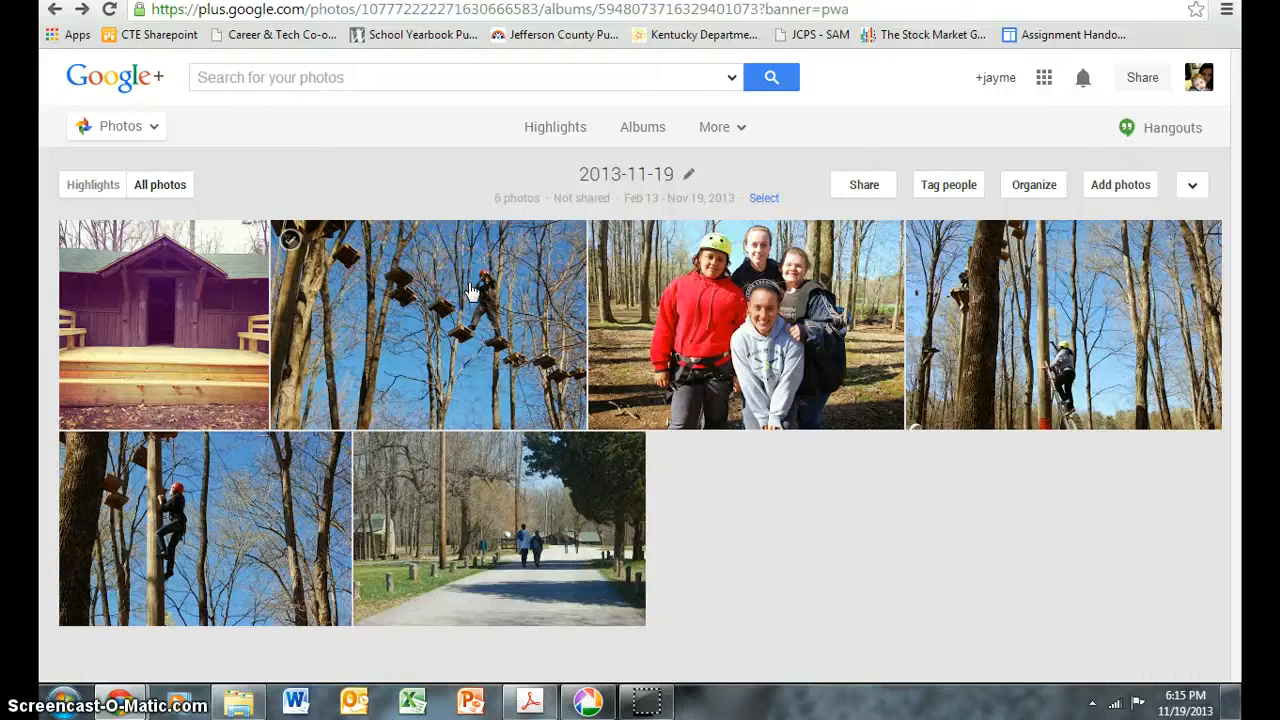
click(682, 325)
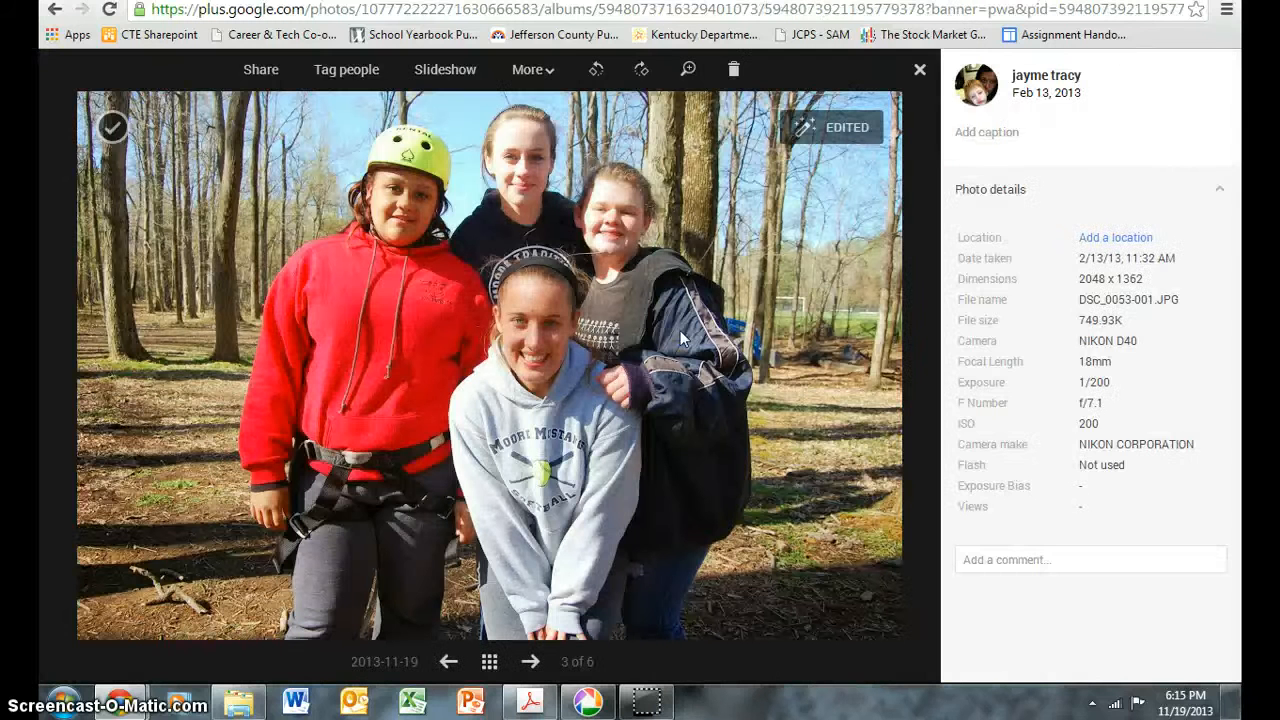
mouse_move(539, 348)
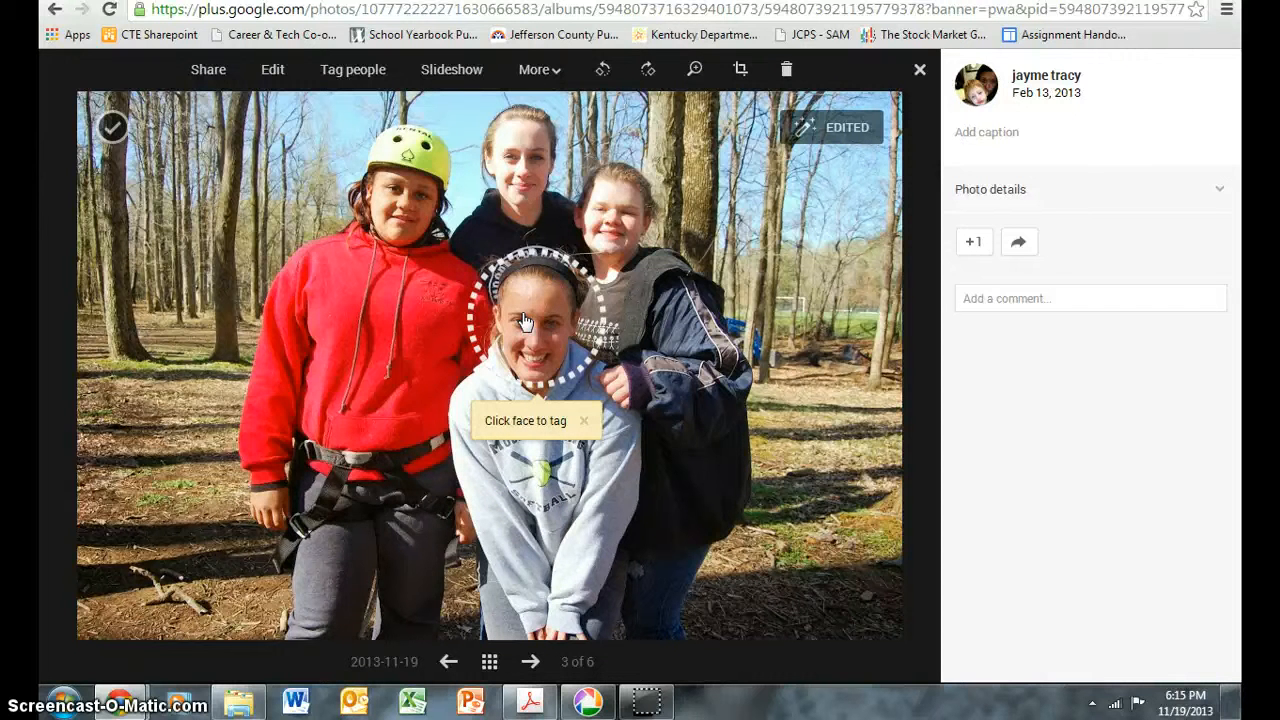
Return to the PDF handout in Acrobat and bring the complete Tutorials section with its YouTube links into view
click(523, 703)
drag(543, 526, 533, 217)
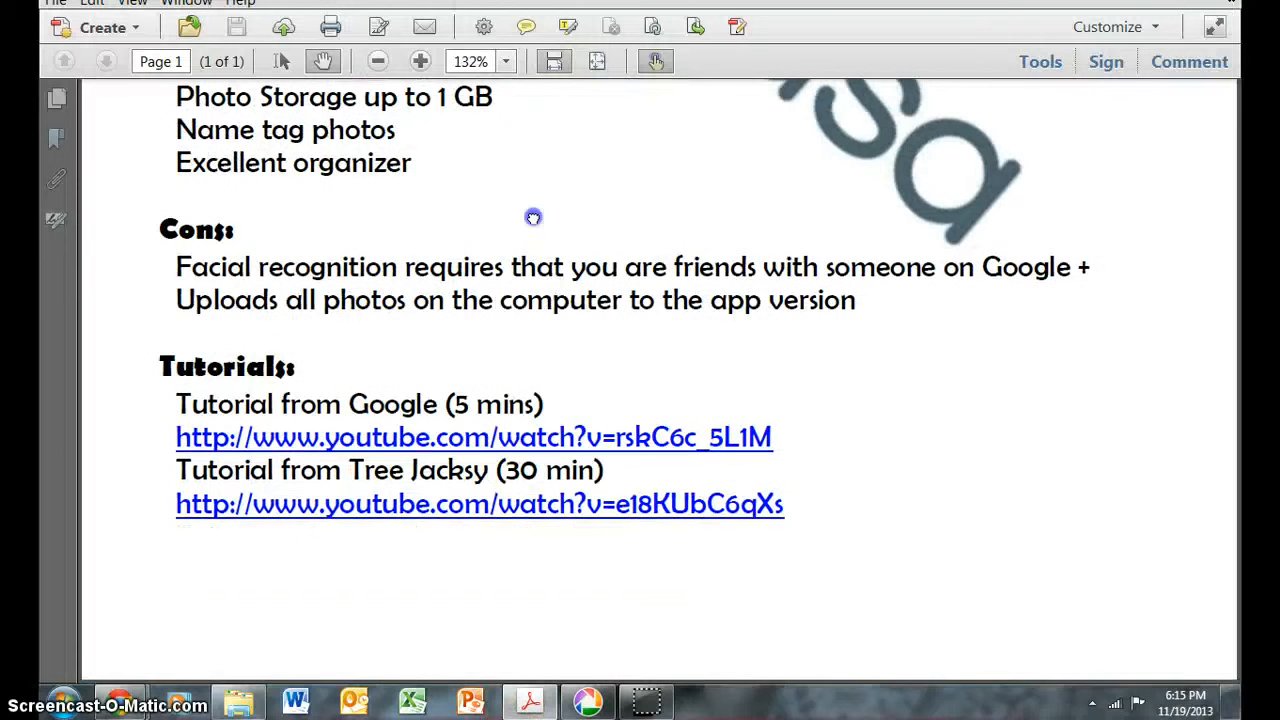